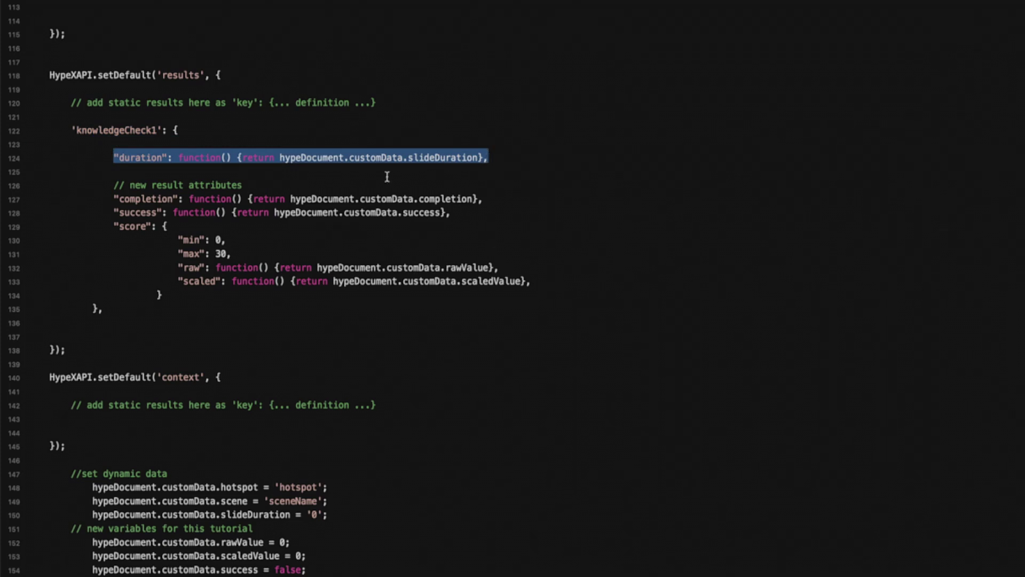
Review the completion, success and score attributes (min, max, raw, scaled) in the knowledgeCheck1 result definition
{"action": "left_click_drag", "start_coordinate": [254, 184], "coordinate": [129, 185]}
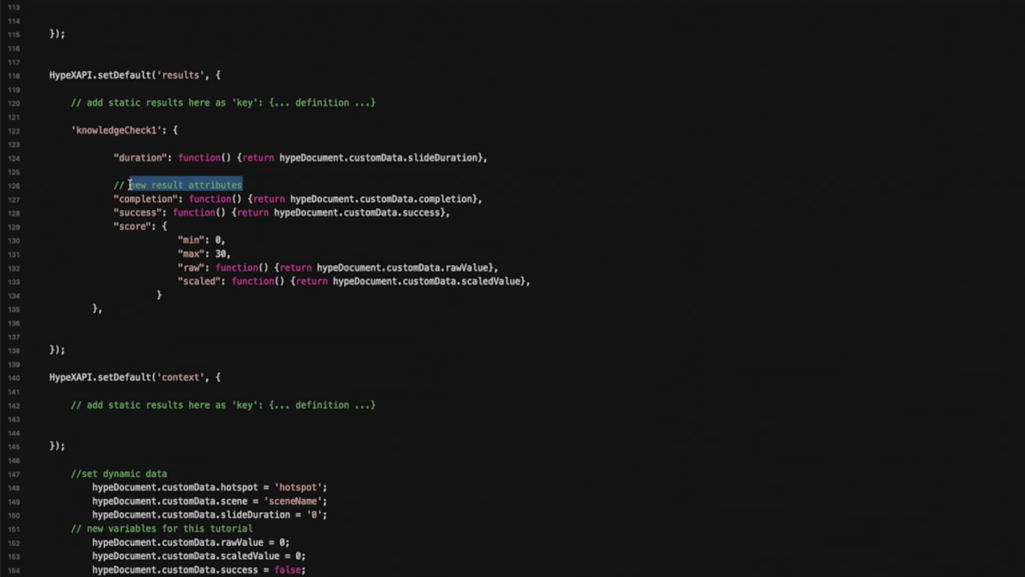
{"action": "left_click", "coordinate": [167, 198]}
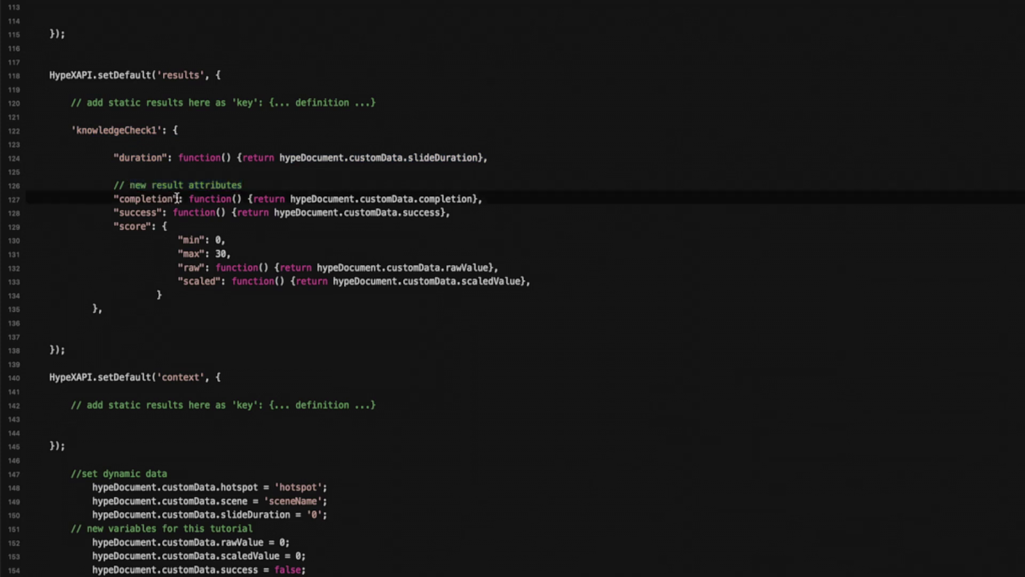
{"action": "left_click_drag", "start_coordinate": [176, 198], "coordinate": [112, 199]}
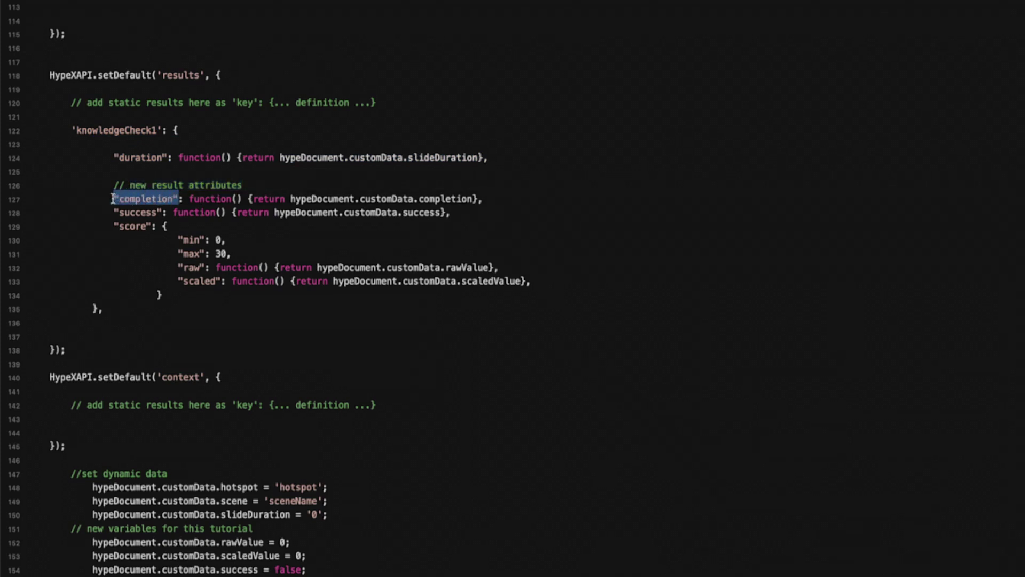
{"action": "left_click", "coordinate": [131, 211]}
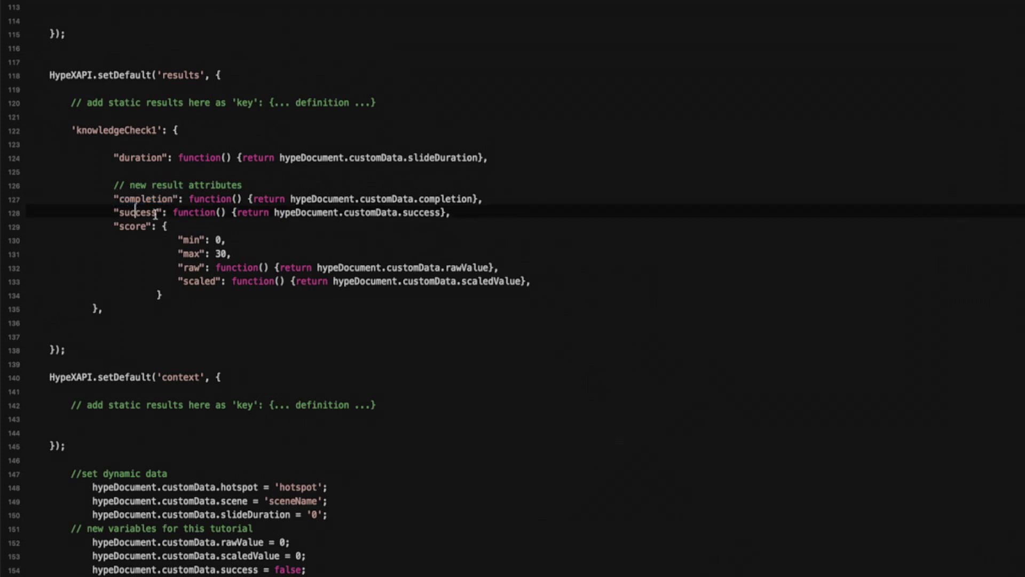
{"action": "left_click_drag", "start_coordinate": [161, 212], "coordinate": [224, 241]}
{"action": "left_click", "coordinate": [173, 240]}
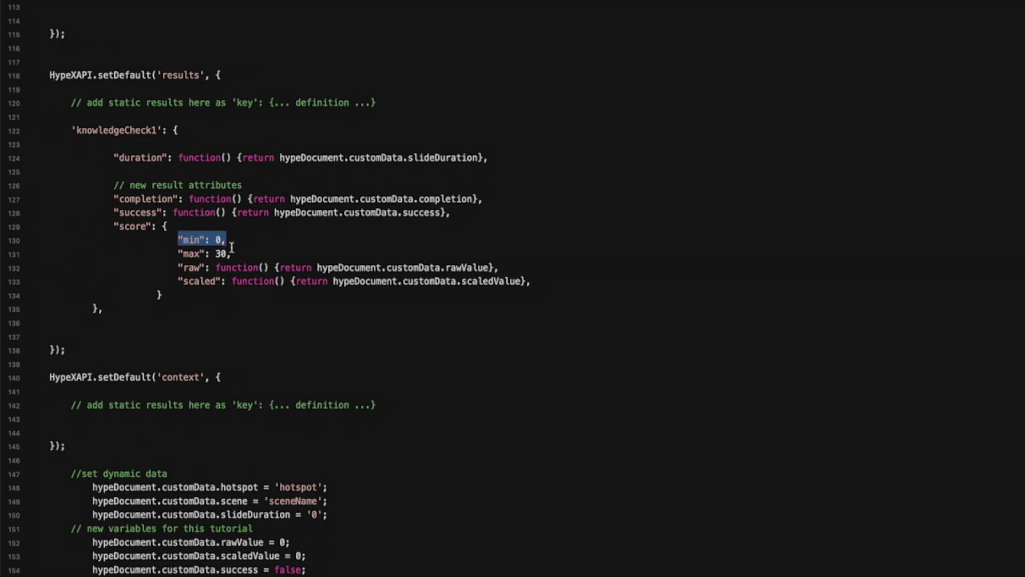
{"action": "left_click_drag", "start_coordinate": [231, 253], "coordinate": [177, 253]}
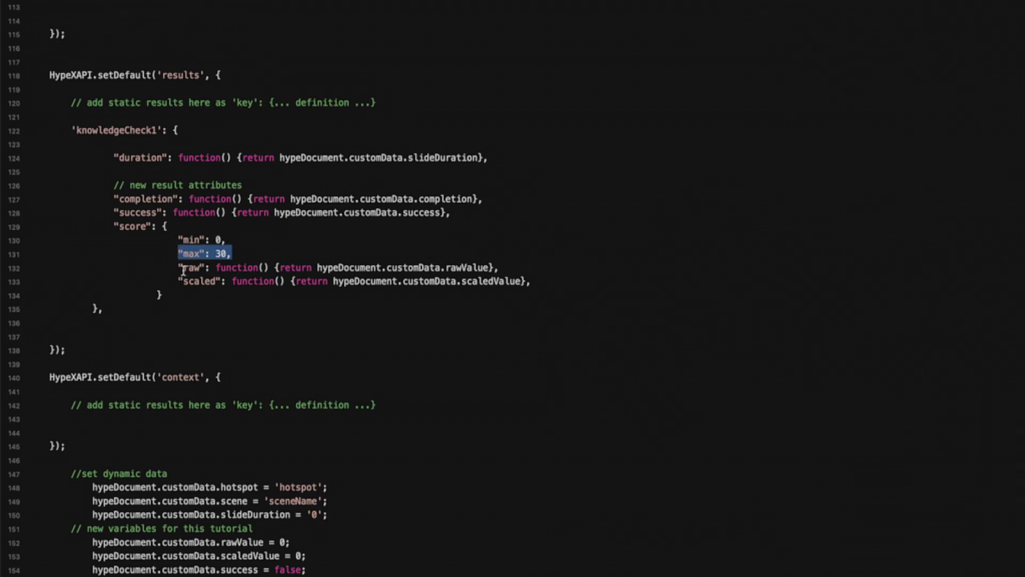
{"action": "left_click", "coordinate": [179, 269]}
{"action": "left_click_drag", "start_coordinate": [179, 269], "coordinate": [206, 270]}
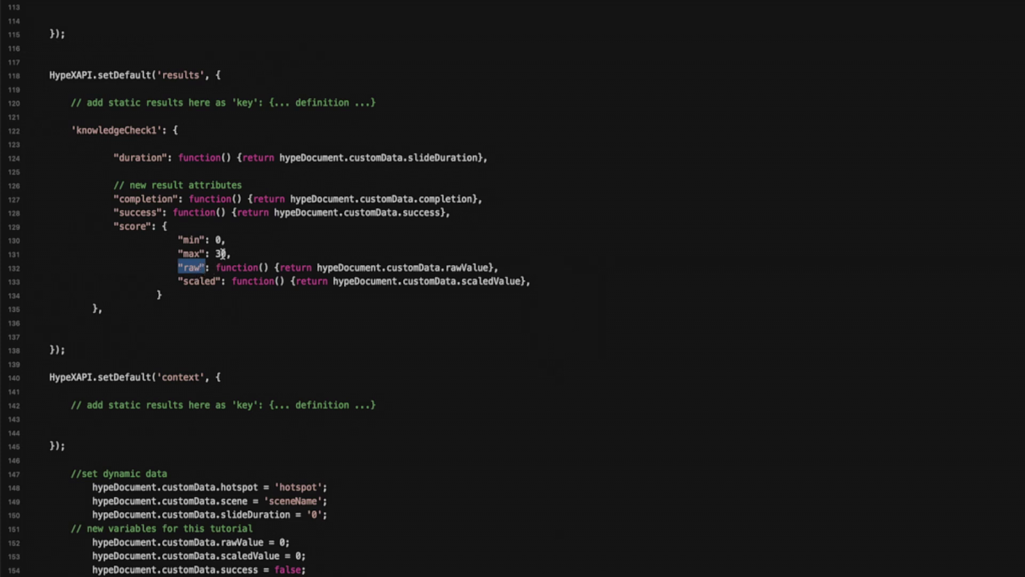
{"action": "left_click", "coordinate": [177, 281]}
{"action": "left_click_drag", "start_coordinate": [178, 281], "coordinate": [220, 279]}
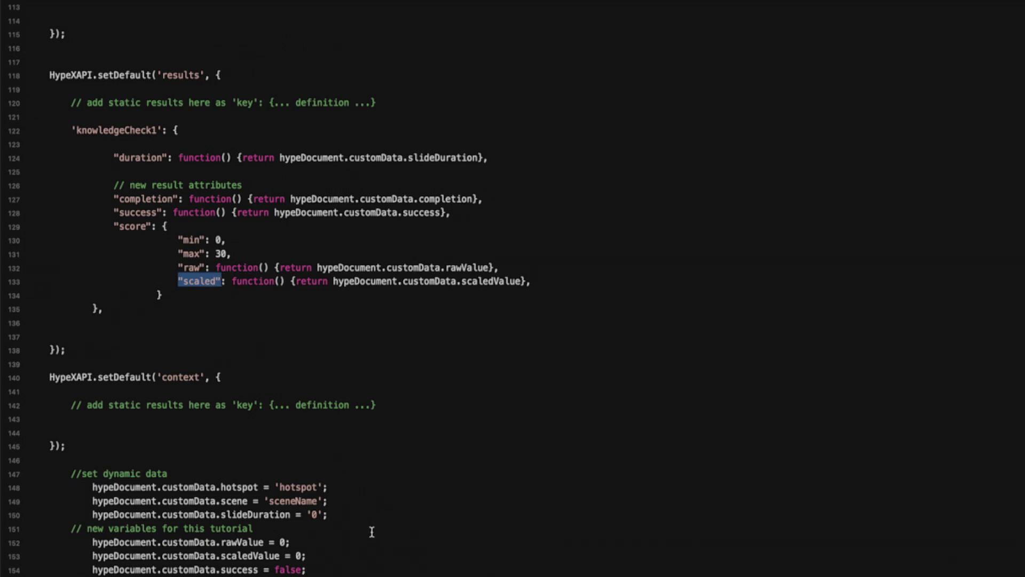
Review the declarations of the new custom data variables rawValue, scaledValue, success and completion in HypeXAPI()
{"action": "scroll", "coordinate": [371, 532], "scroll_direction": "down", "scroll_amount": 1}
{"action": "scroll", "coordinate": [332, 528], "scroll_direction": "down", "scroll_amount": 10}
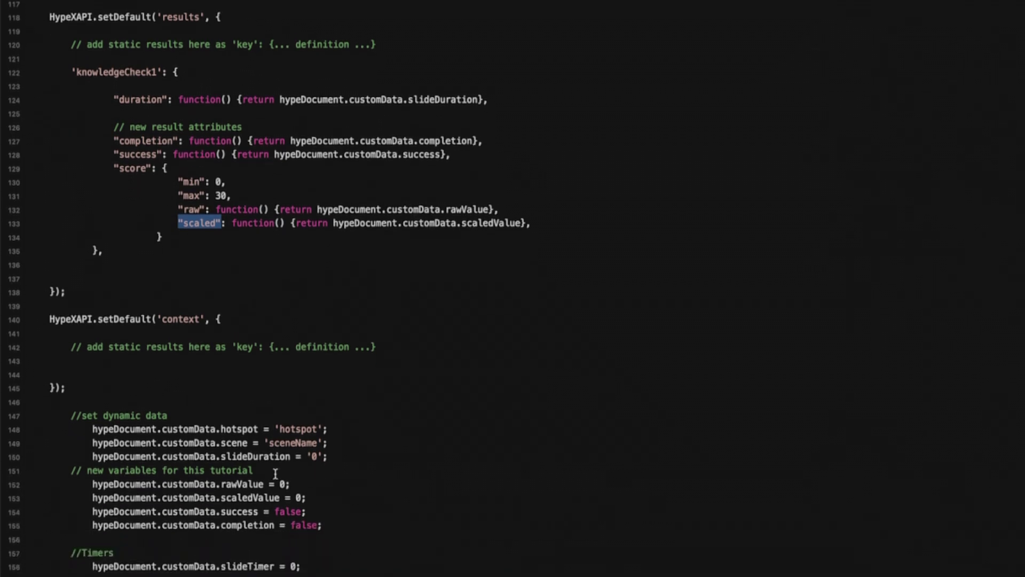
{"action": "scroll", "coordinate": [159, 351], "scroll_direction": "down", "scroll_amount": 5}
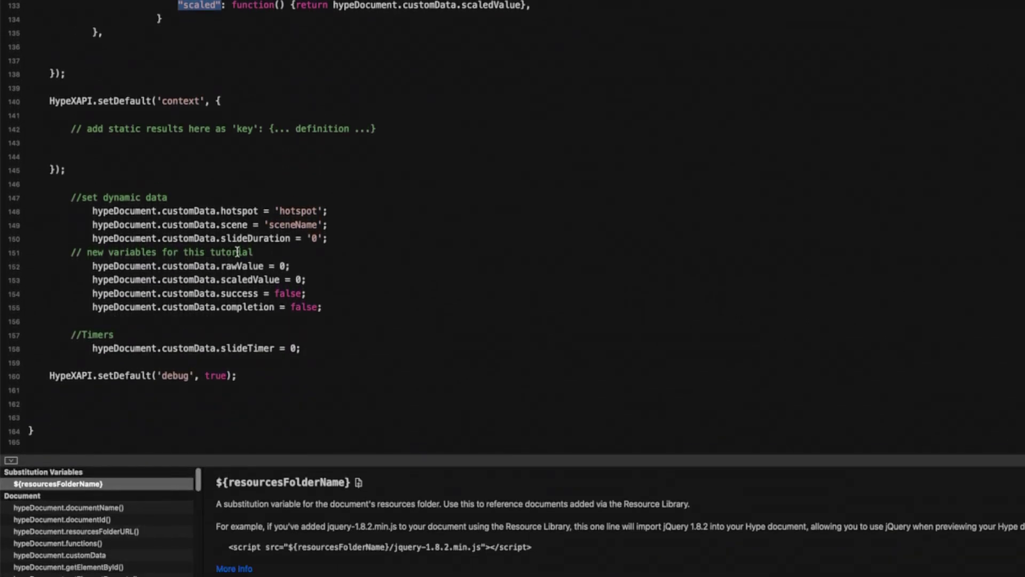
{"action": "left_click_drag", "start_coordinate": [254, 252], "coordinate": [86, 248]}
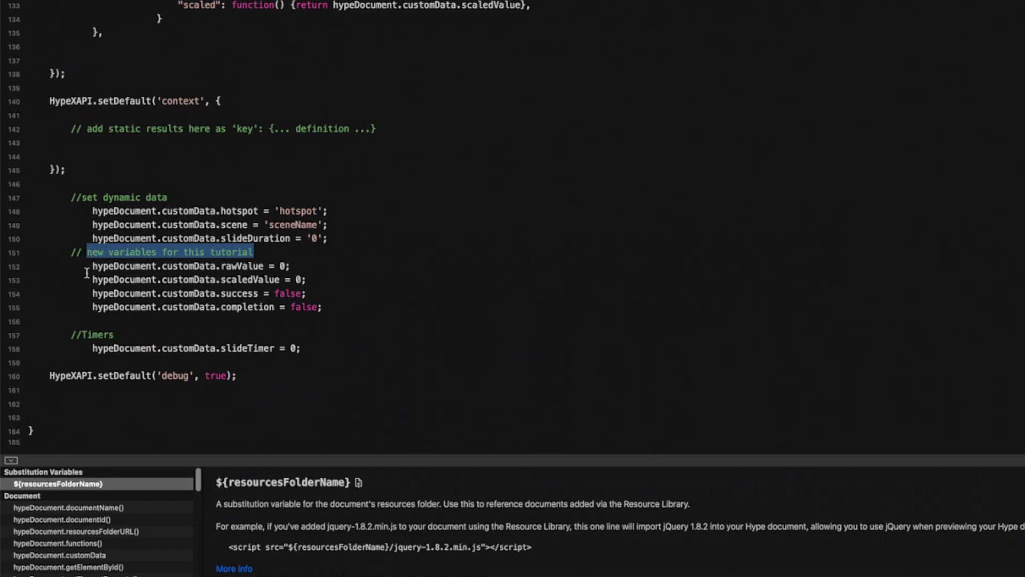
{"action": "left_click", "coordinate": [90, 265]}
{"action": "left_click_drag", "start_coordinate": [90, 265], "coordinate": [295, 262]}
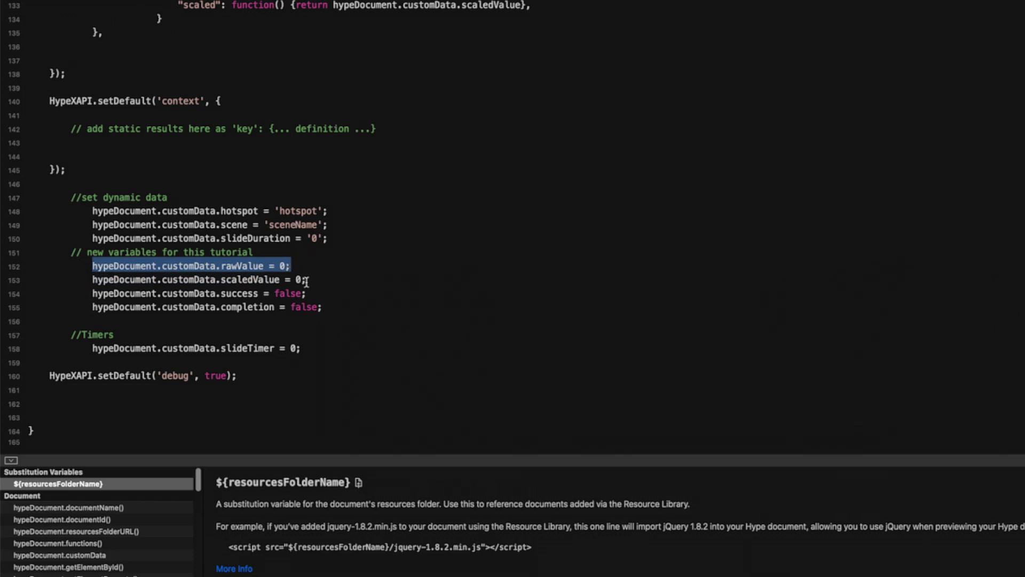
{"action": "left_click_drag", "start_coordinate": [306, 280], "coordinate": [91, 279]}
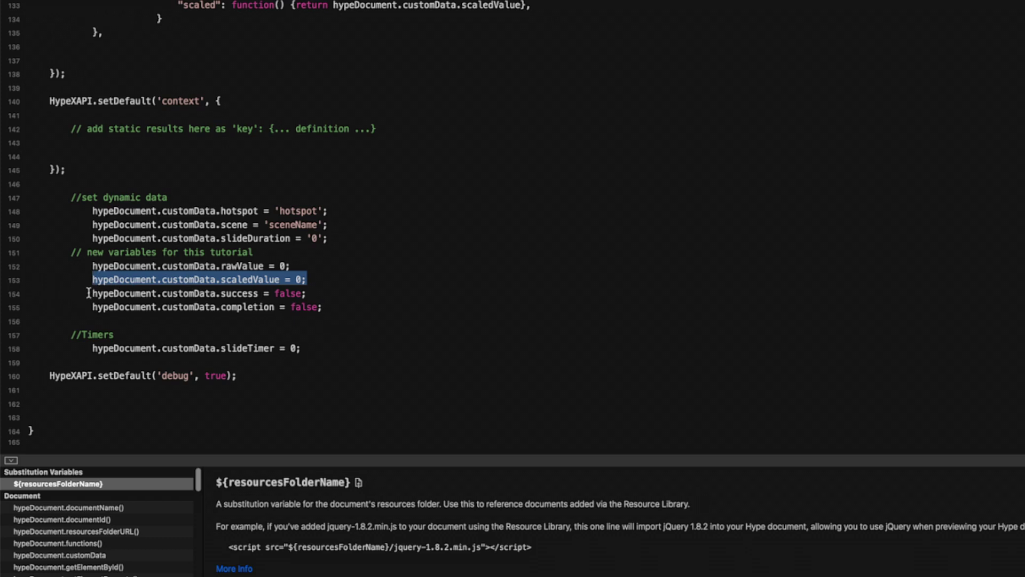
{"action": "left_click_drag", "start_coordinate": [89, 293], "coordinate": [305, 294]}
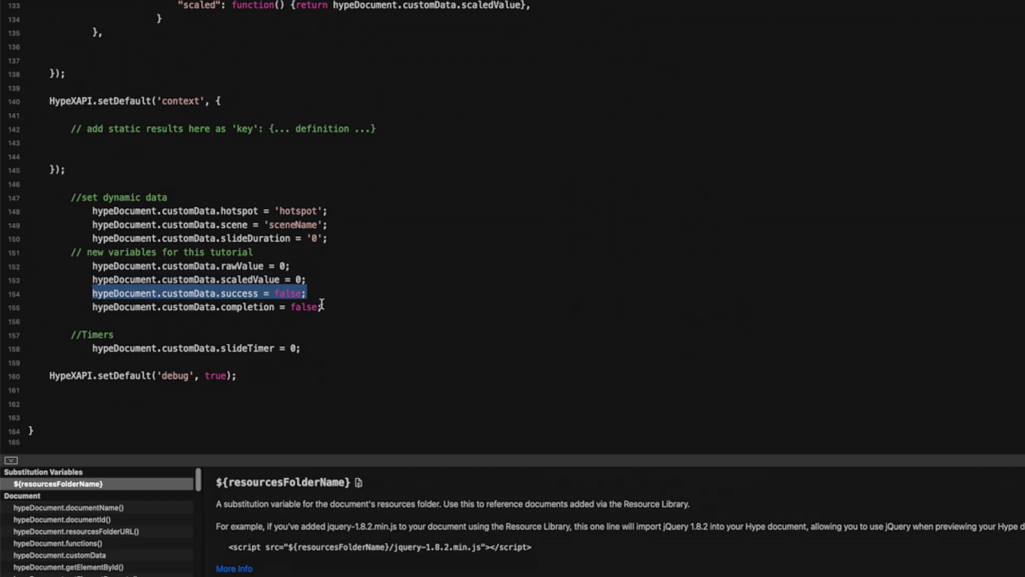
{"action": "left_click_drag", "start_coordinate": [325, 310], "coordinate": [93, 307]}
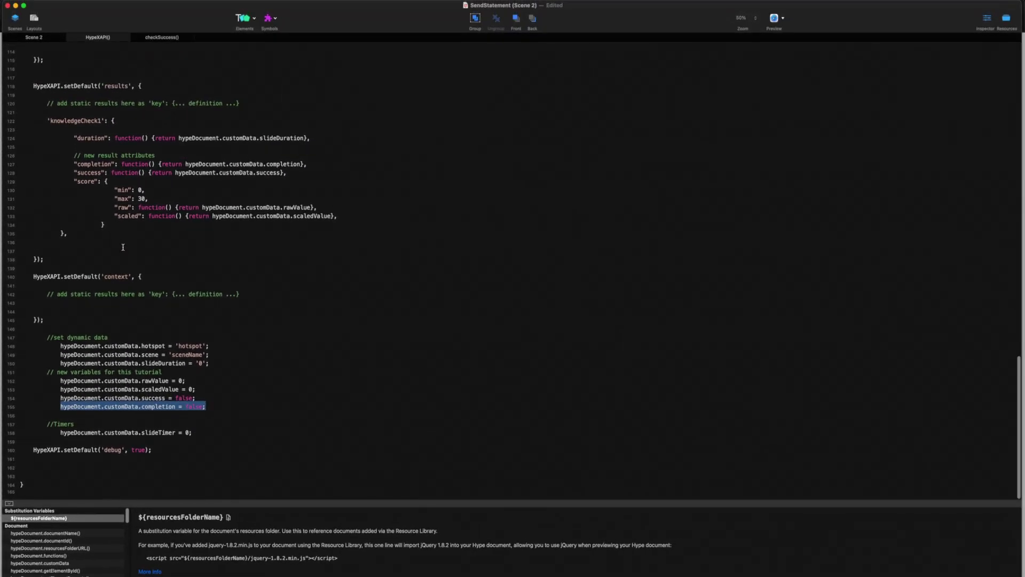
Examine the mouse-click expressions on the correct-answer circles in QUESTION2 and QUESTION1 of Scene 2
{"action": "left_click", "coordinate": [32, 39]}
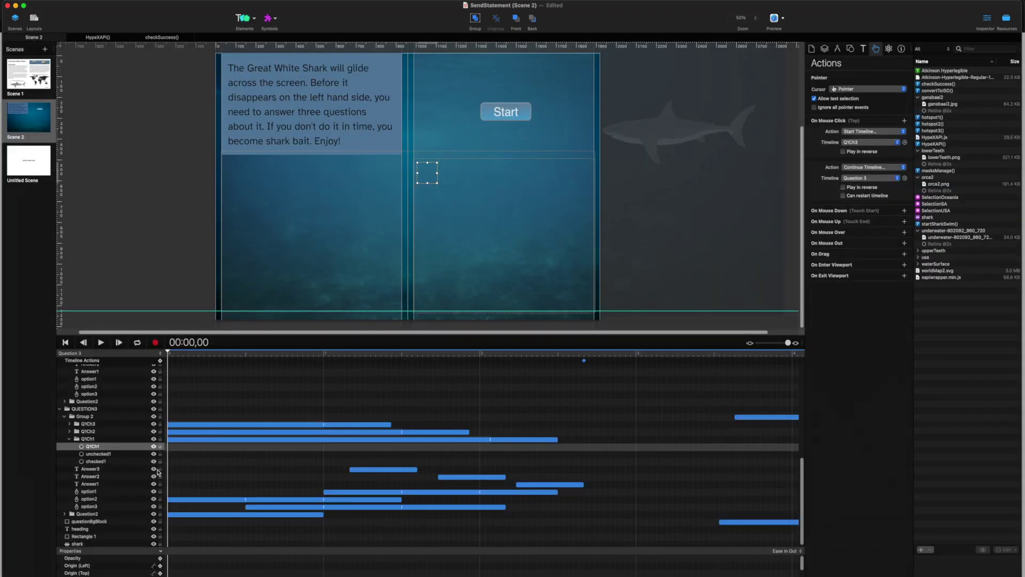
{"action": "scroll", "coordinate": [121, 450], "scroll_direction": "up", "scroll_amount": 5}
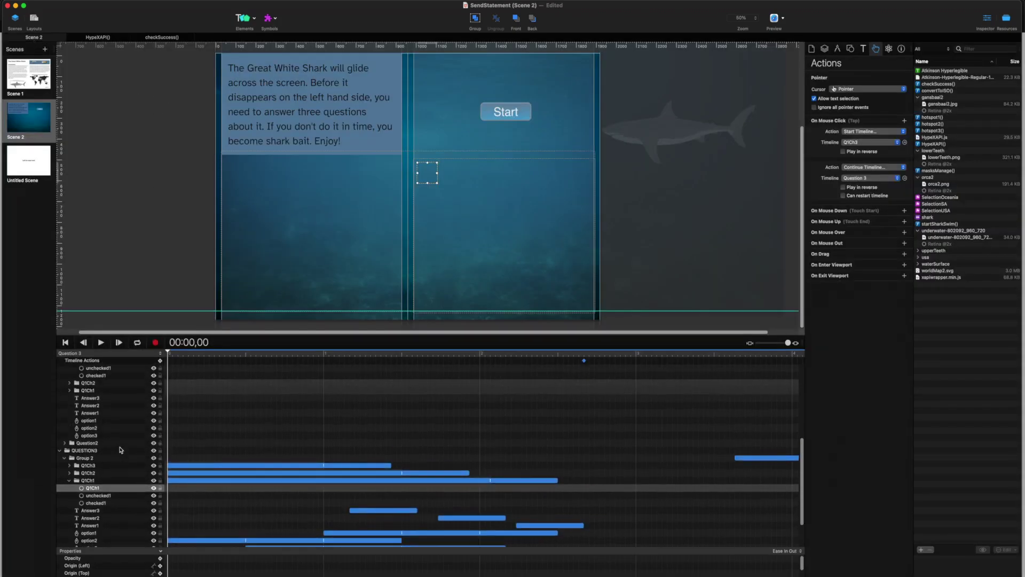
{"action": "scroll", "coordinate": [120, 449], "scroll_direction": "up", "scroll_amount": 1}
{"action": "left_click", "coordinate": [87, 388]}
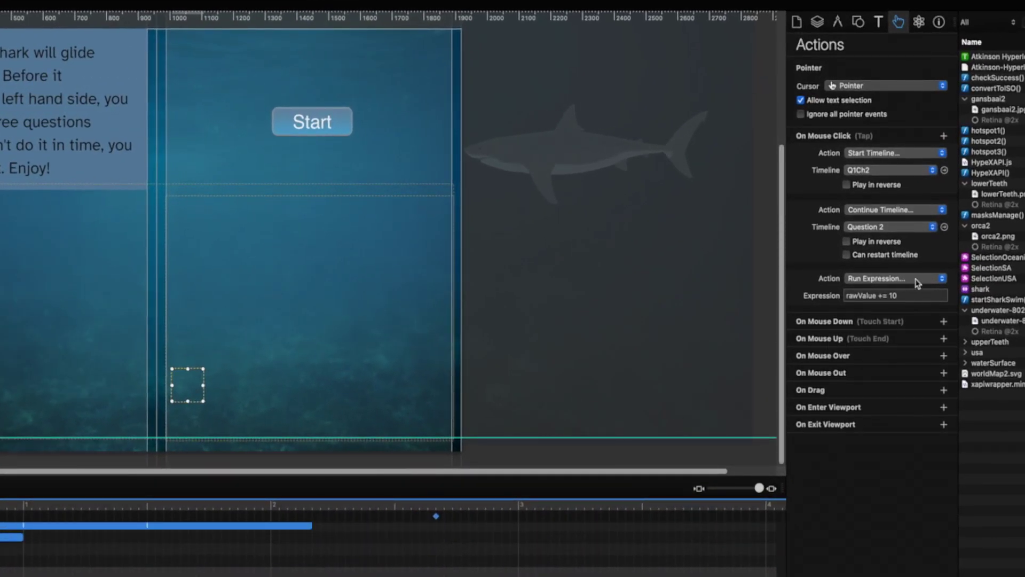
{"action": "left_click_drag", "start_coordinate": [906, 297], "coordinate": [880, 297]}
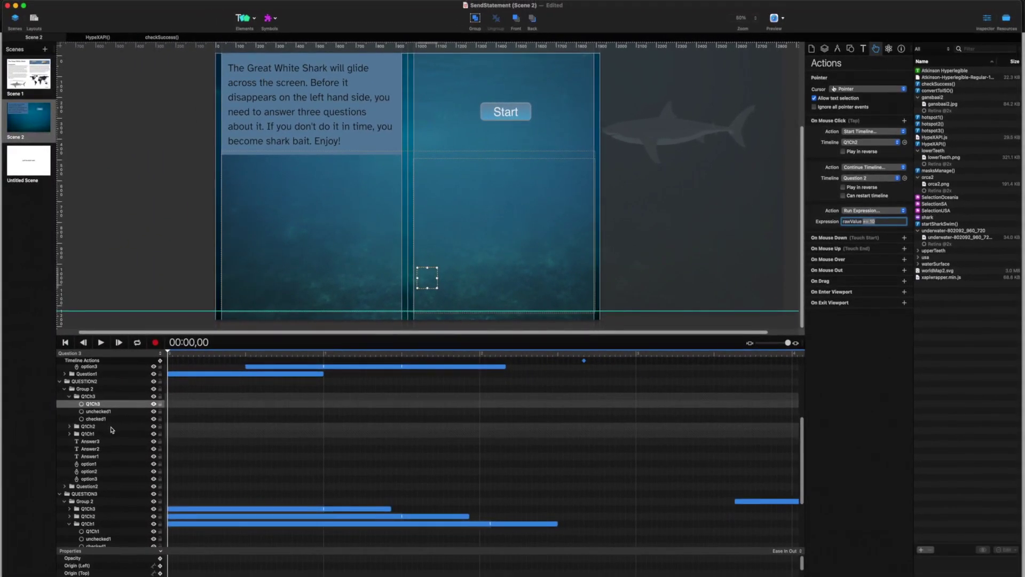
{"action": "scroll", "coordinate": [112, 430], "scroll_direction": "up", "scroll_amount": 5}
{"action": "left_click", "coordinate": [94, 405]}
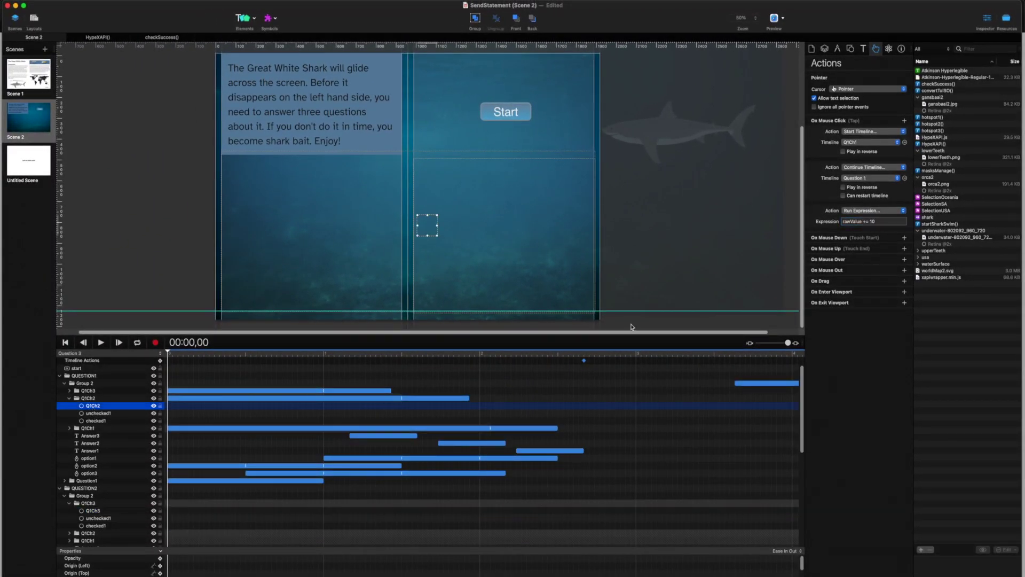
Add a Run Expression action with "rawValue += 10" to the mouse click of the Q1Ch1 circle in QUESTION3
{"action": "scroll", "coordinate": [507, 419], "scroll_direction": "down", "scroll_amount": 2}
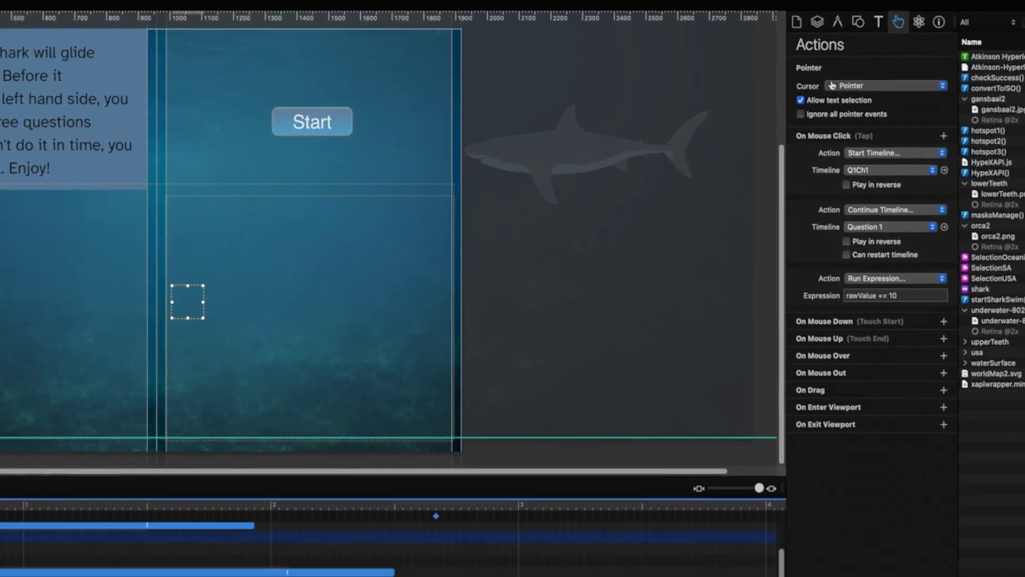
{"action": "scroll", "coordinate": [392, 544], "scroll_direction": "down", "scroll_amount": 3}
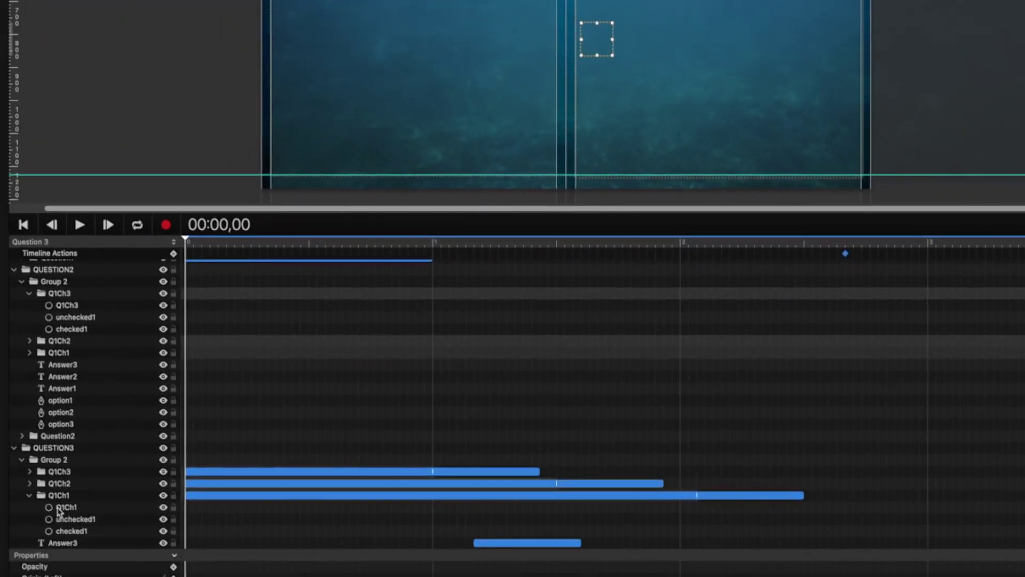
{"action": "left_click", "coordinate": [147, 575]}
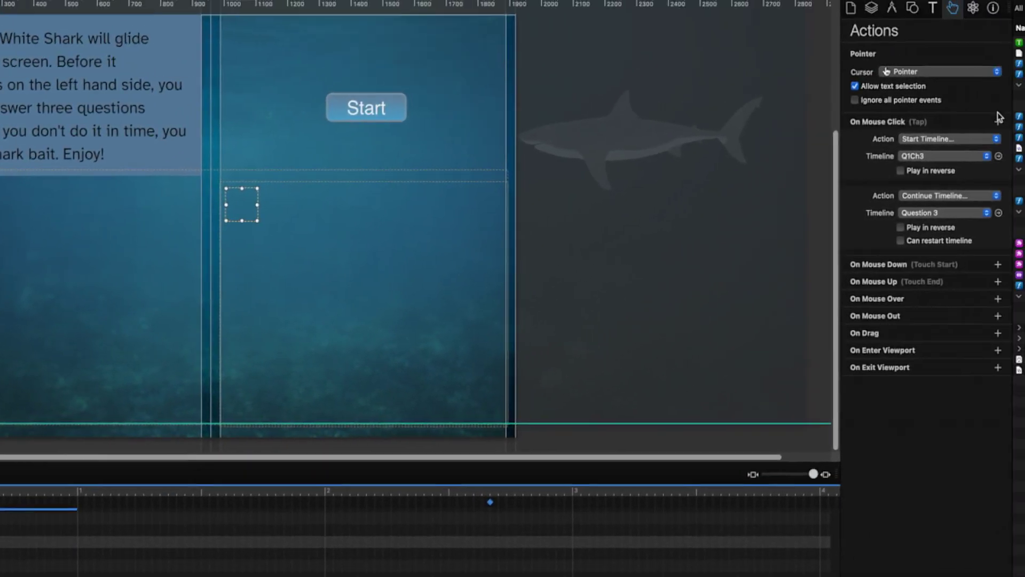
{"action": "left_click", "coordinate": [985, 130]}
{"action": "left_click", "coordinate": [952, 274]}
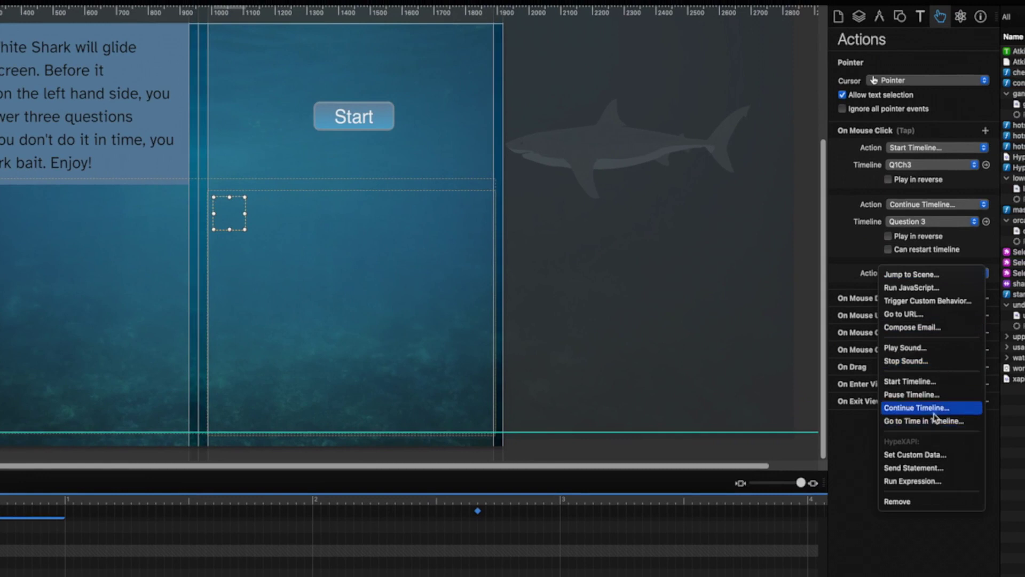
{"action": "left_click", "coordinate": [933, 480]}
{"action": "left_click", "coordinate": [935, 291]}
{"action": "type", "text": "rawValue += 10"}
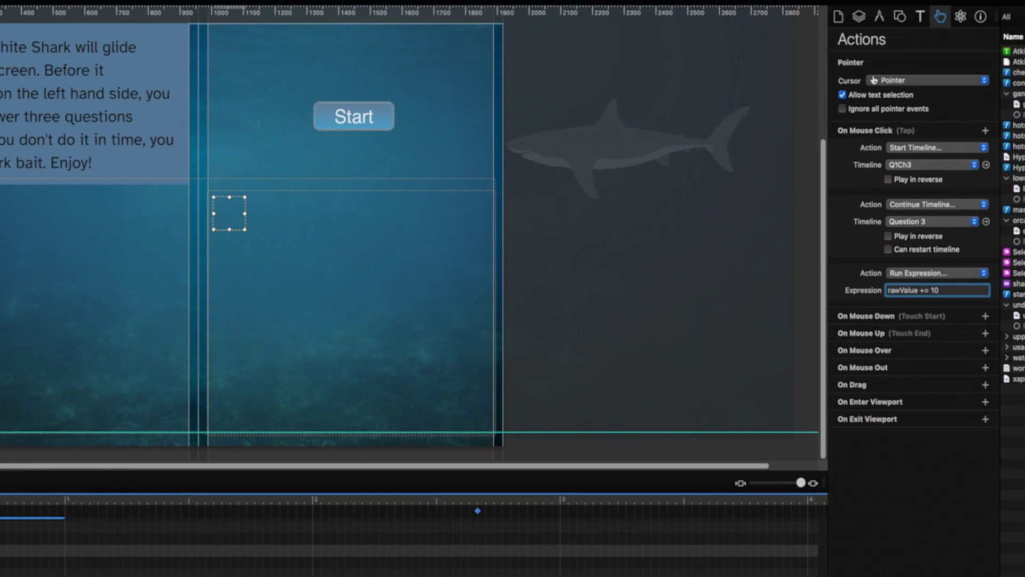
{"action": "left_click", "coordinate": [942, 564]}
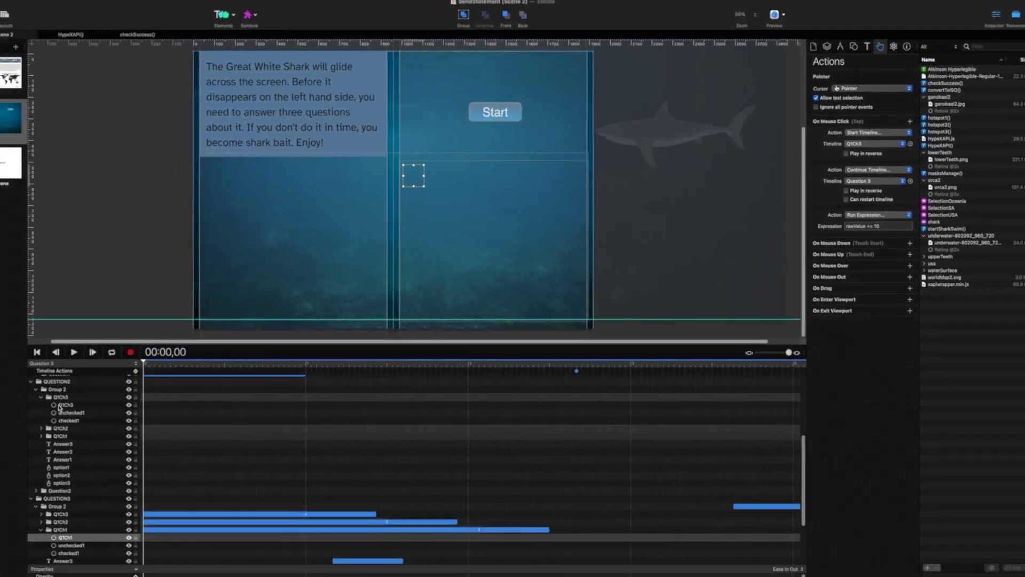
Trace rawValue from QUESTION2's Q1Ch3 click expression to its declaration and raw score in HypeXAPI(), and check the completion variable
{"action": "left_click", "coordinate": [87, 395]}
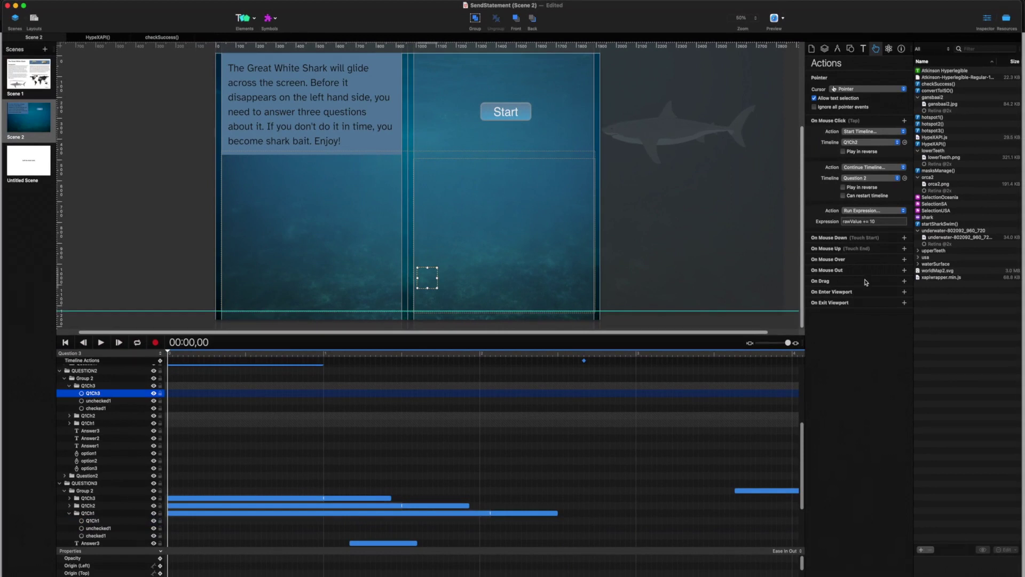
{"action": "double_click", "coordinate": [861, 223]}
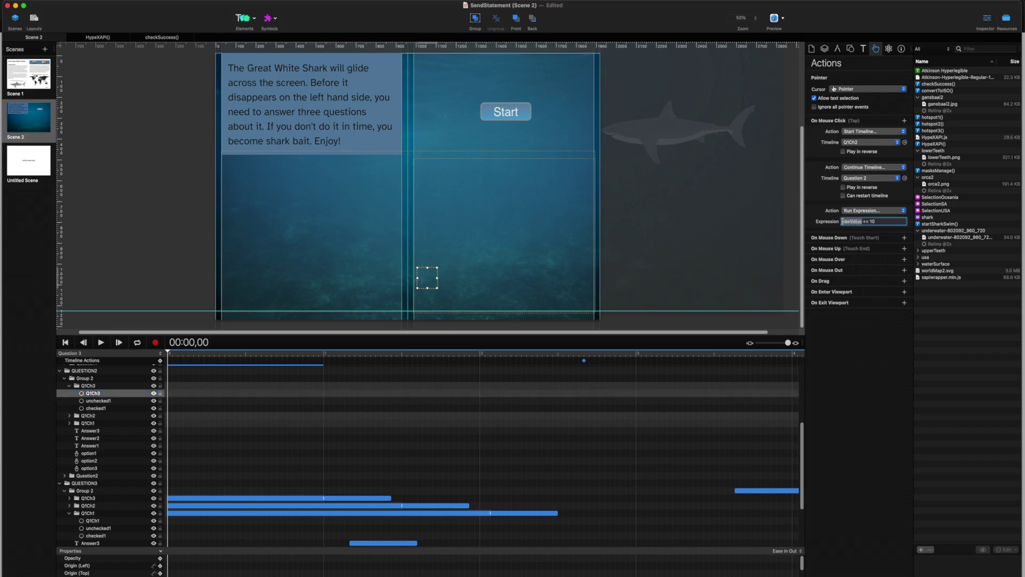
{"action": "left_click", "coordinate": [99, 37]}
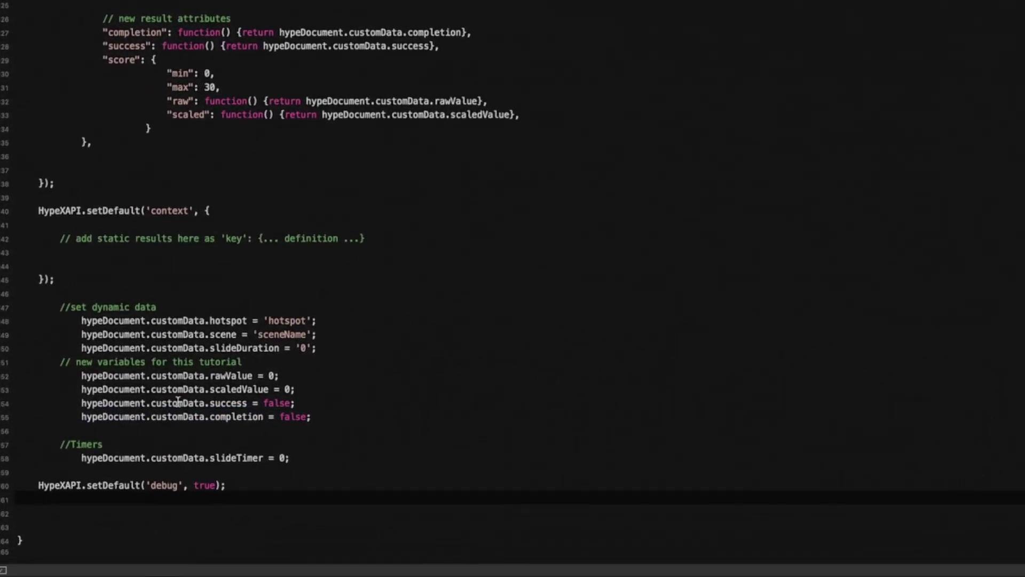
{"action": "left_click_drag", "start_coordinate": [279, 376], "coordinate": [79, 377]}
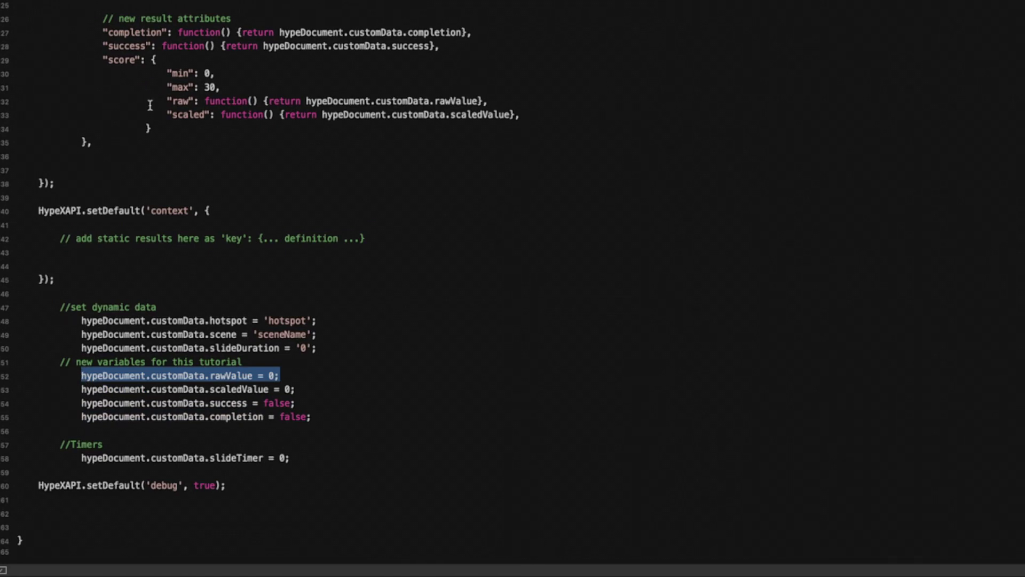
{"action": "left_click_drag", "start_coordinate": [199, 101], "coordinate": [164, 101]}
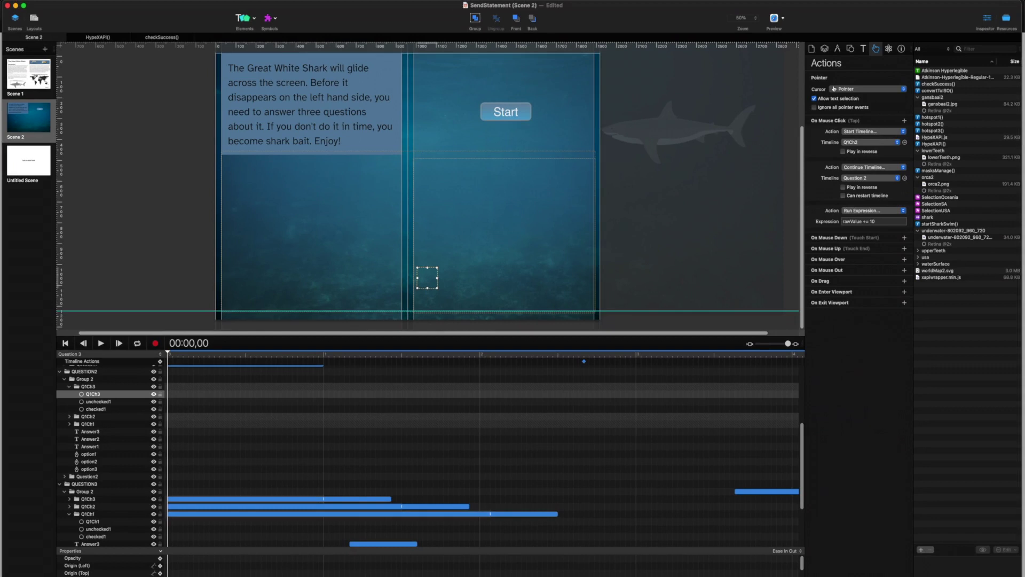
{"action": "left_click", "coordinate": [97, 37]}
{"action": "left_click_drag", "start_coordinate": [205, 407], "coordinate": [60, 408]}
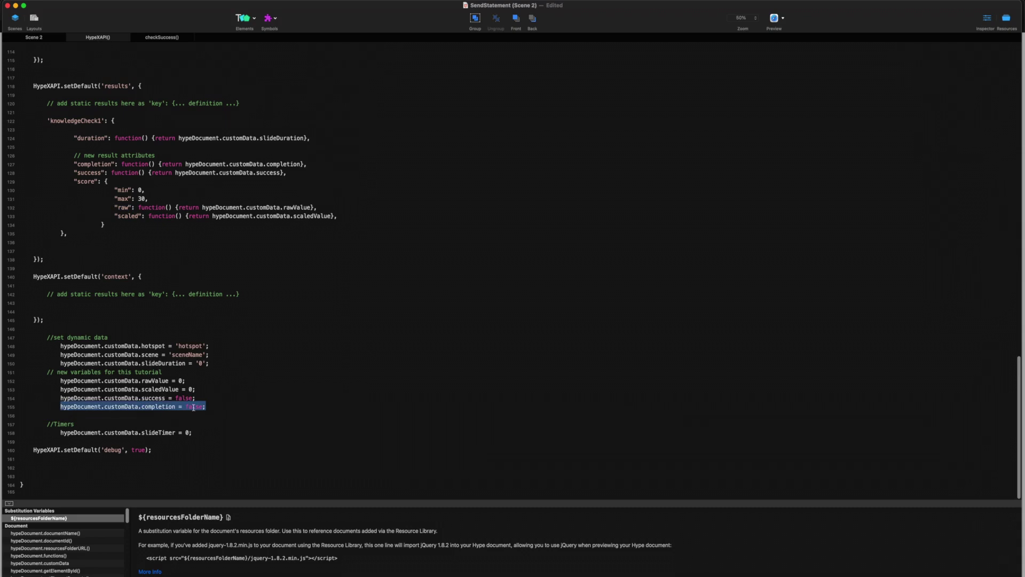
Add a second On Scene Unload action to Scene 2 that triggers the slideDuration custom behavior
{"action": "left_click", "coordinate": [27, 38]}
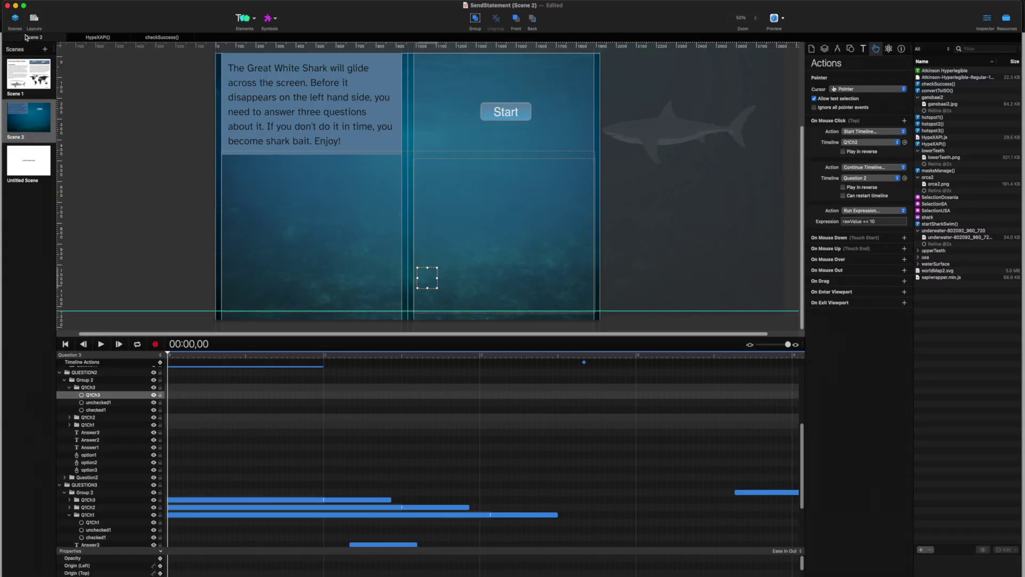
{"action": "left_click", "coordinate": [825, 49]}
{"action": "scroll", "coordinate": [886, 294], "scroll_direction": "down", "scroll_amount": 4}
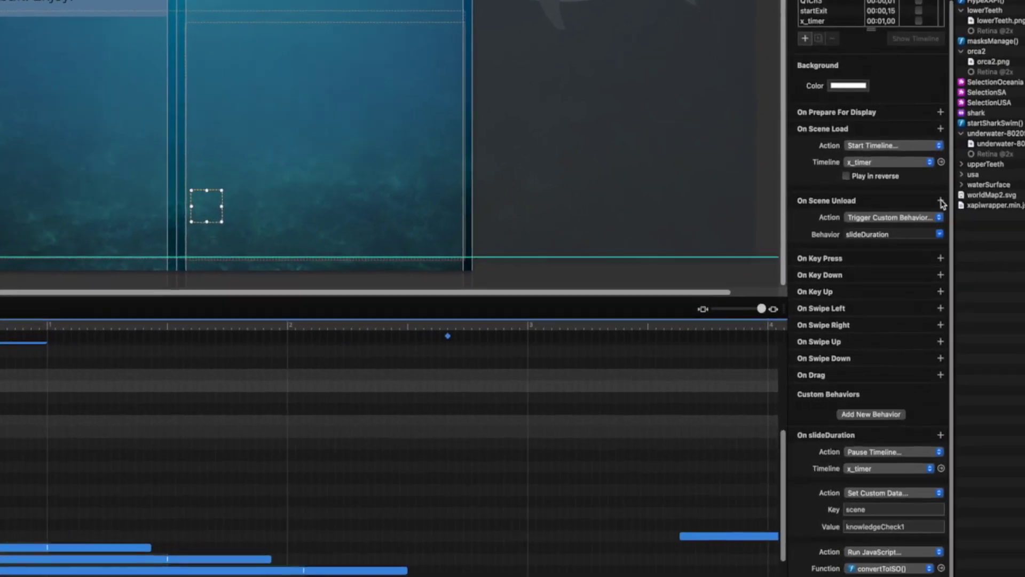
{"action": "left_click", "coordinate": [940, 201]}
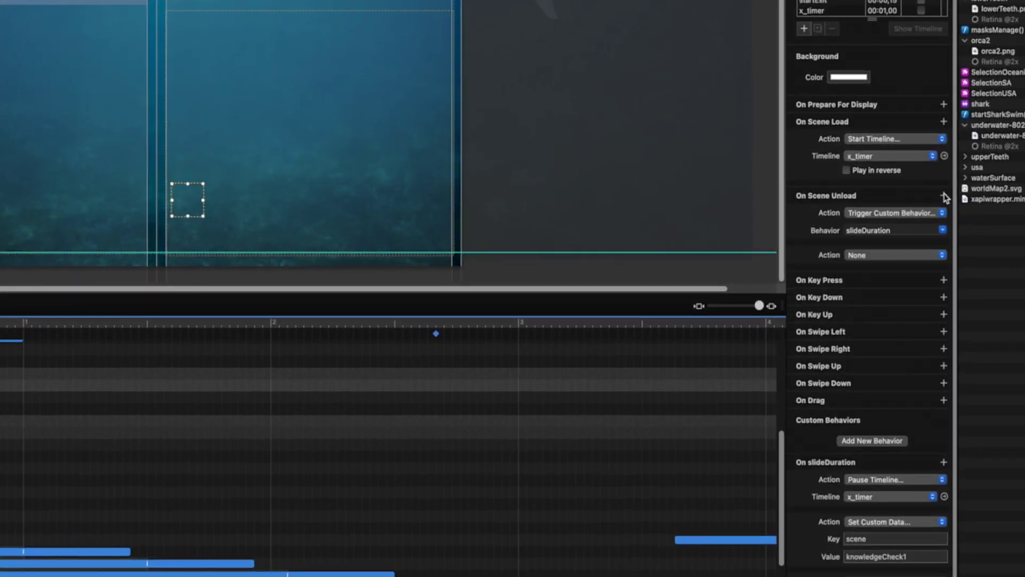
{"action": "left_click", "coordinate": [895, 257]}
{"action": "left_click", "coordinate": [896, 284]}
{"action": "left_click", "coordinate": [943, 272]}
{"action": "left_click", "coordinate": [891, 289]}
Change the first On Scene Unload action to Set Custom Data, with key "completion" copied from HypeXAPI() and value "true"
{"action": "left_click", "coordinate": [847, 212]}
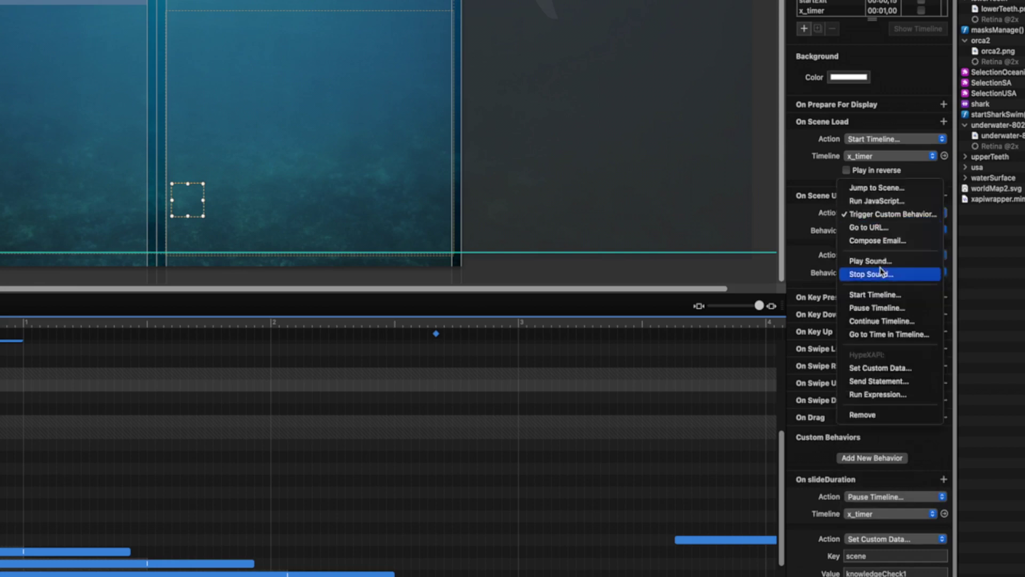
{"action": "left_click", "coordinate": [874, 230]}
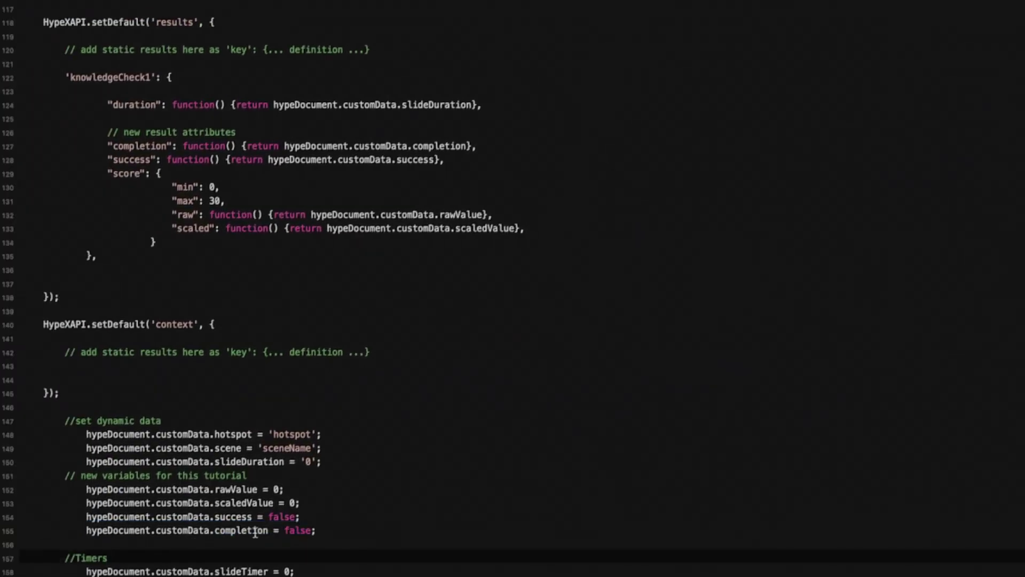
{"action": "double_click", "coordinate": [214, 531]}
{"action": "key", "text": "super+c"}
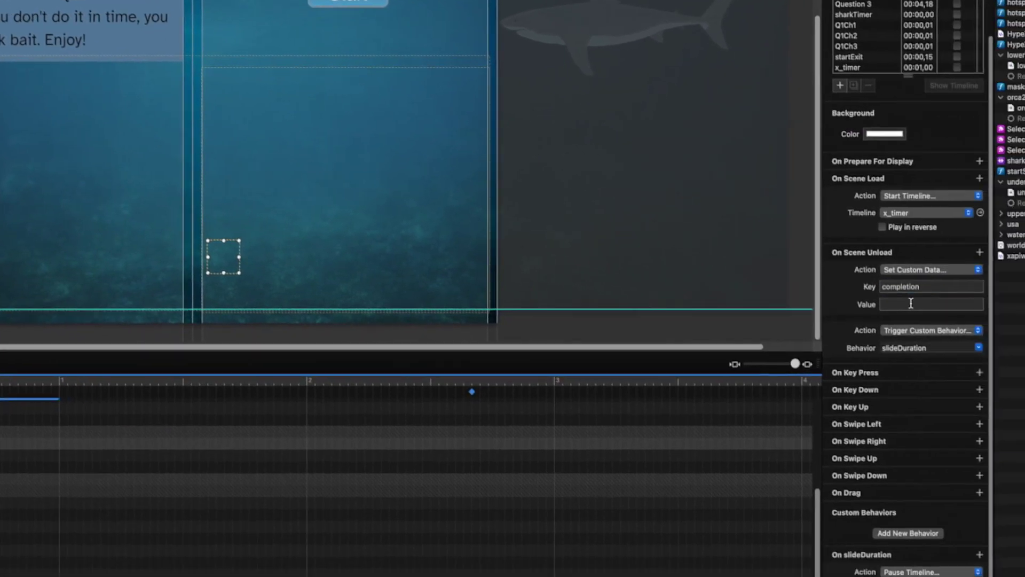
{"action": "left_click", "coordinate": [911, 303]}
{"action": "type", "text": "tu"}
{"action": "key", "text": "Return"}
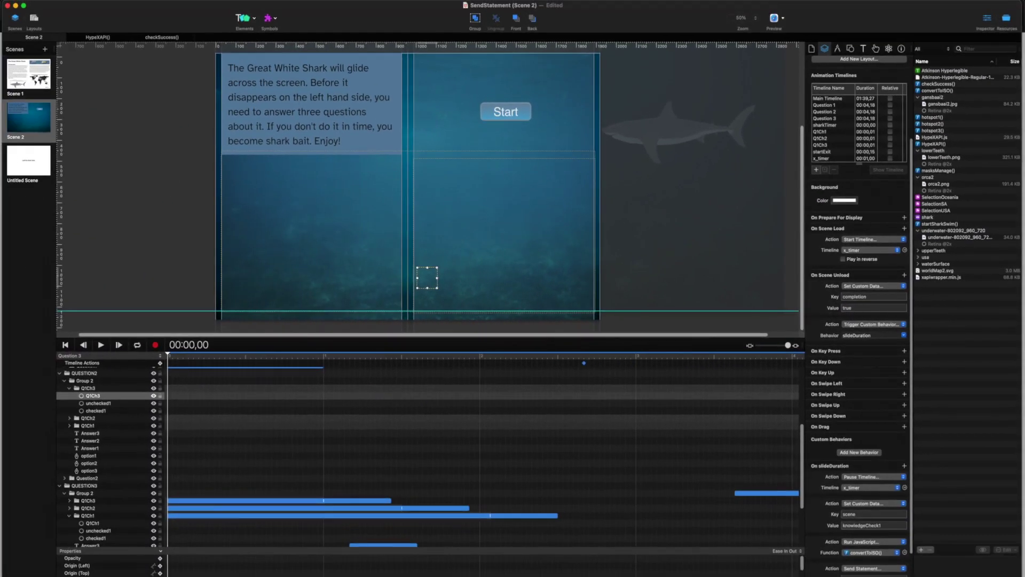
Review the completion, success and scaledValue variable declarations in HypeXAPI()
{"action": "left_click", "coordinate": [104, 39]}
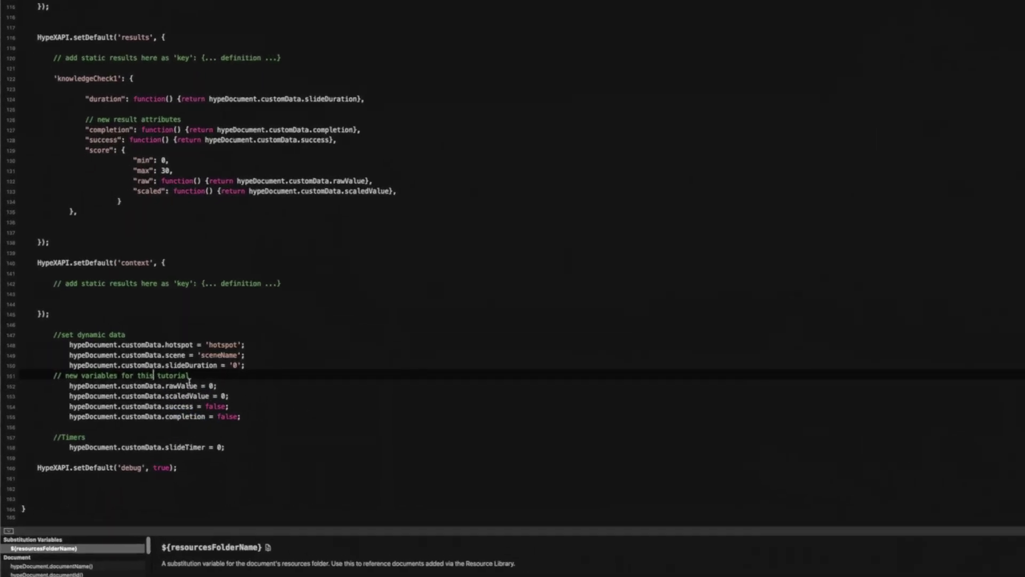
{"action": "double_click", "coordinate": [270, 438]}
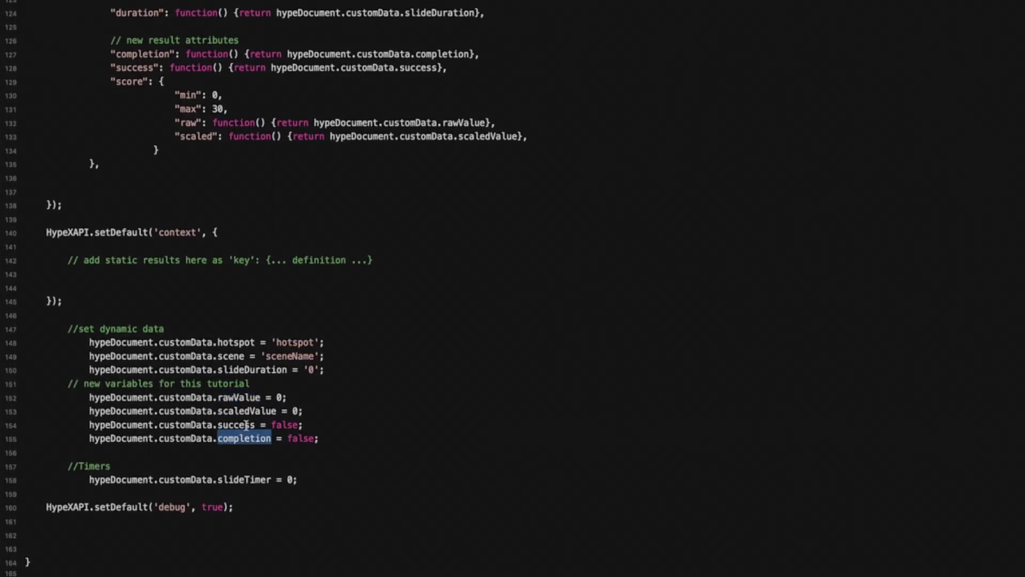
{"action": "left_click_drag", "start_coordinate": [255, 426], "coordinate": [219, 428]}
{"action": "left_click", "coordinate": [261, 410]}
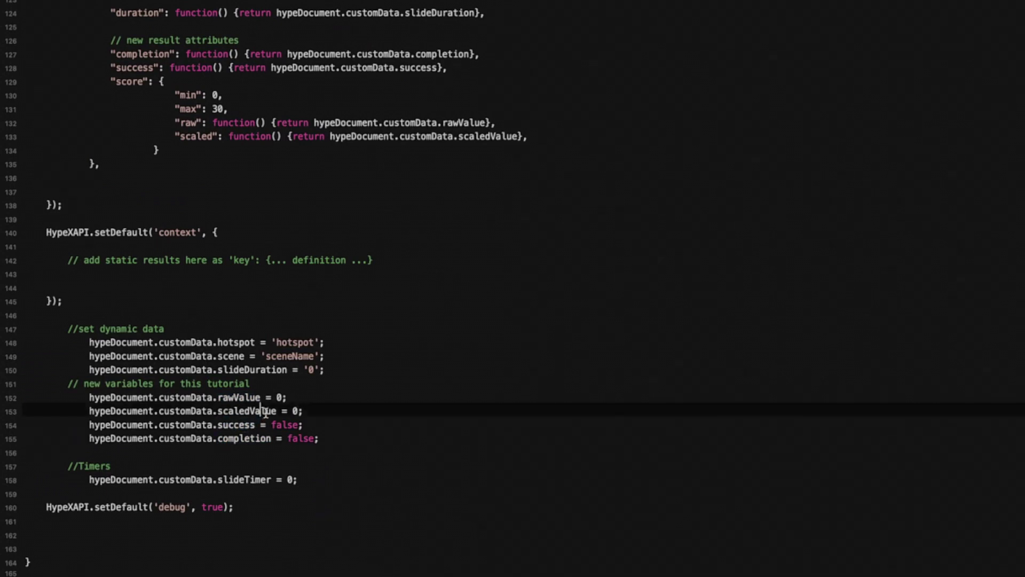
{"action": "left_click_drag", "start_coordinate": [275, 412], "coordinate": [219, 415]}
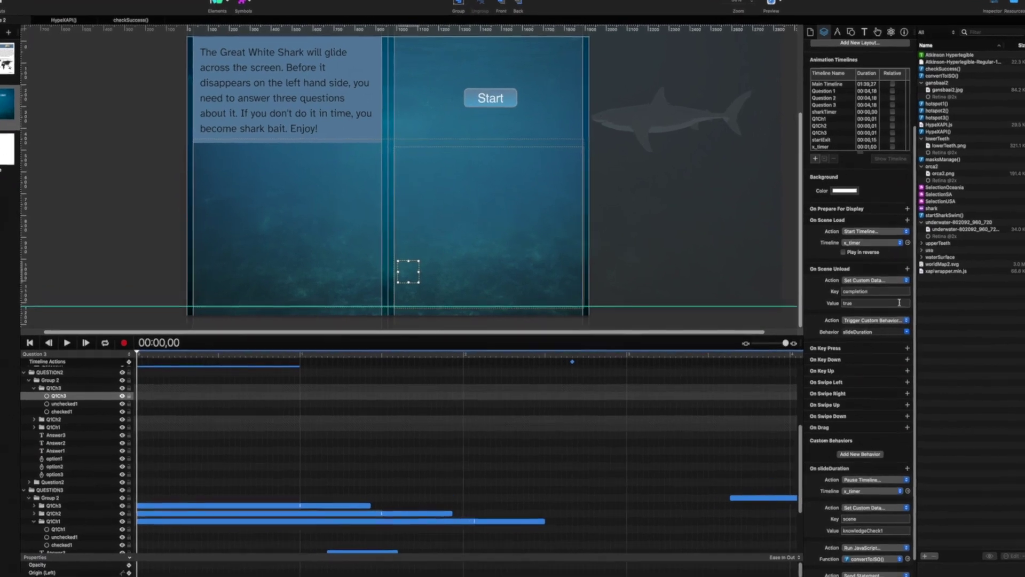
Insert a Run JavaScript action calling checkSuccess() in Scene 2's On Scene Unload, ahead of the slideDuration trigger
{"action": "left_click", "coordinate": [904, 275]}
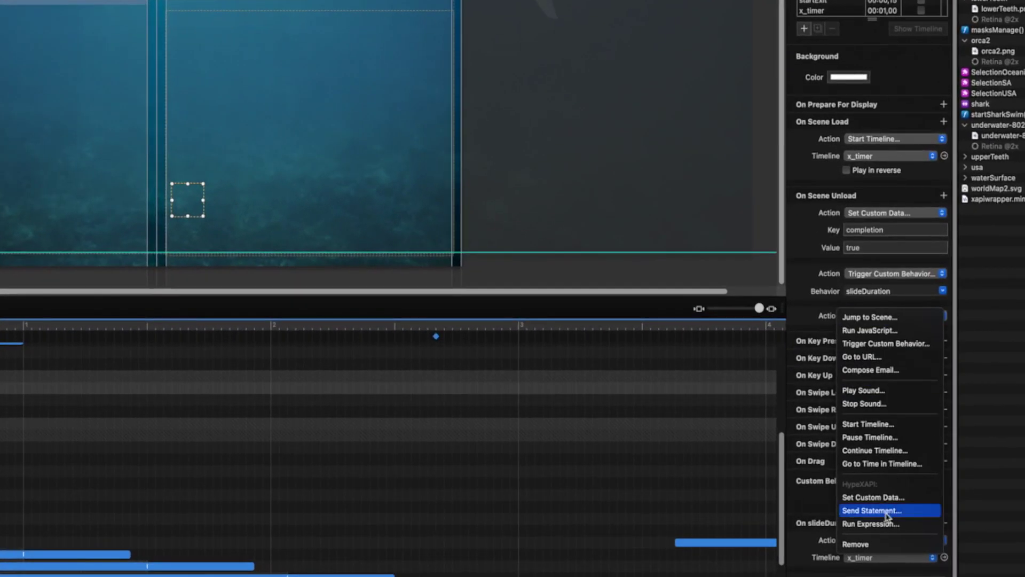
{"action": "left_click", "coordinate": [886, 343]}
{"action": "left_click", "coordinate": [901, 274]}
{"action": "left_click", "coordinate": [877, 261]}
{"action": "left_click", "coordinate": [910, 294]}
{"action": "left_click", "coordinate": [902, 330]}
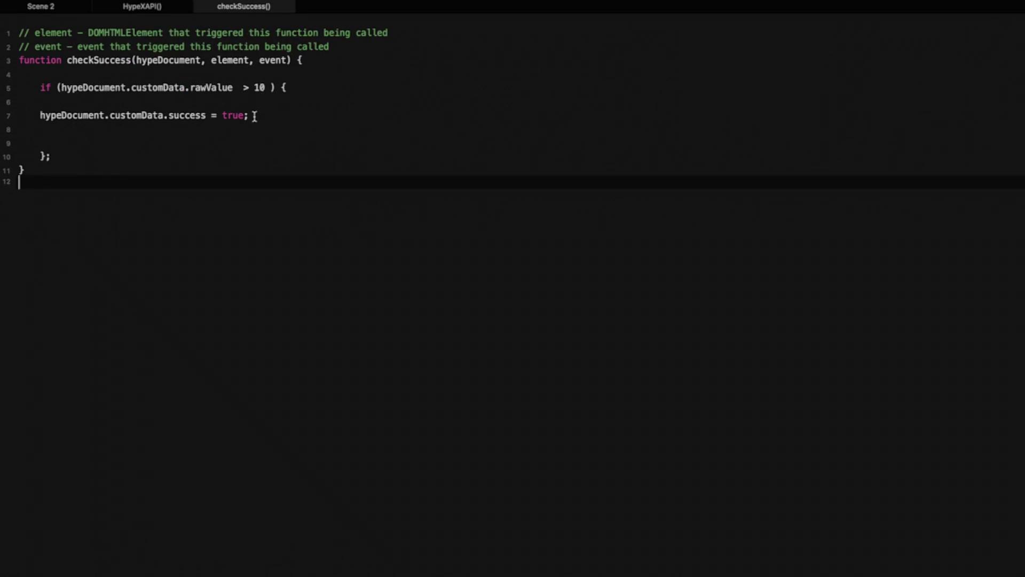
Examine the rawValue condition and success assignment in checkSuccess(), and return to Scene 2
{"action": "left_click_drag", "start_coordinate": [38, 115], "coordinate": [245, 114]}
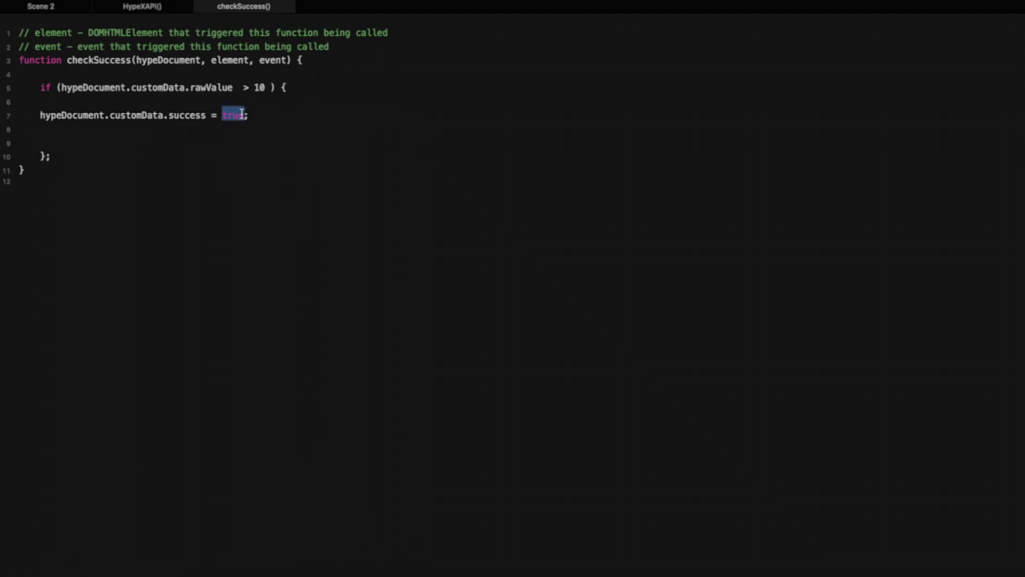
{"action": "left_click", "coordinate": [200, 156]}
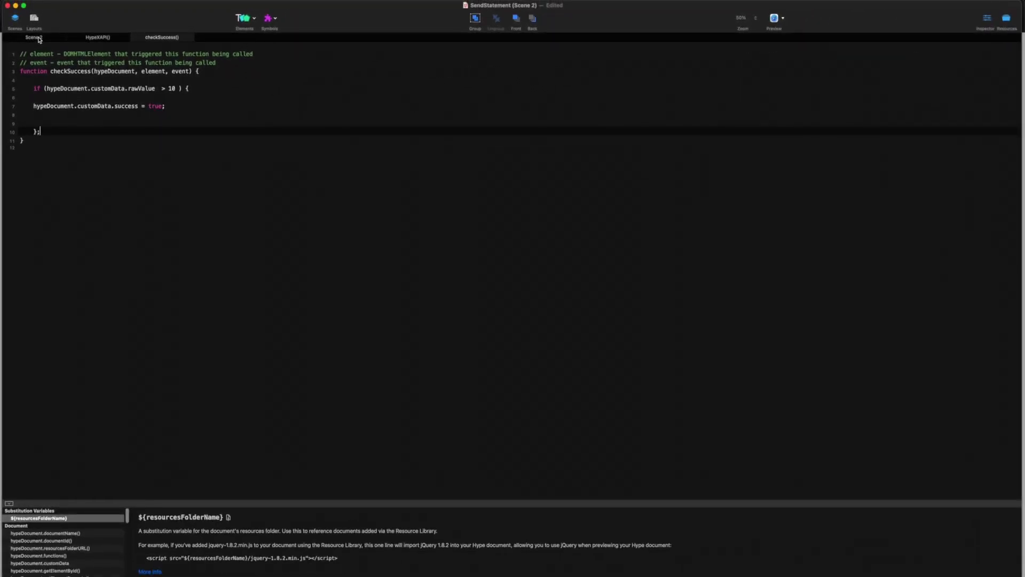
{"action": "left_click", "coordinate": [33, 38]}
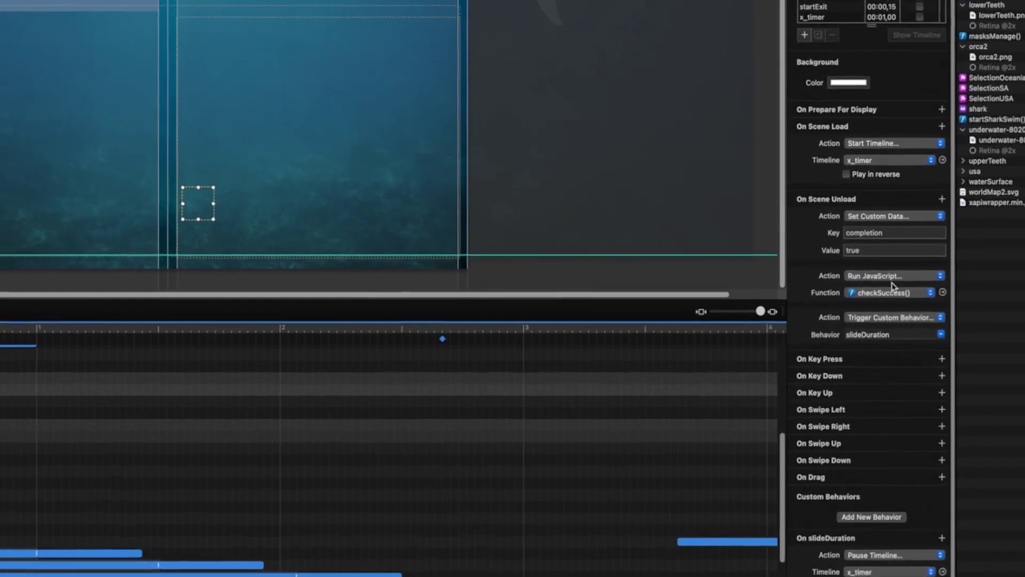
Add another On Scene Unload action that triggers the slideDuration custom behavior at the end of the list
{"action": "left_click", "coordinate": [943, 197]}
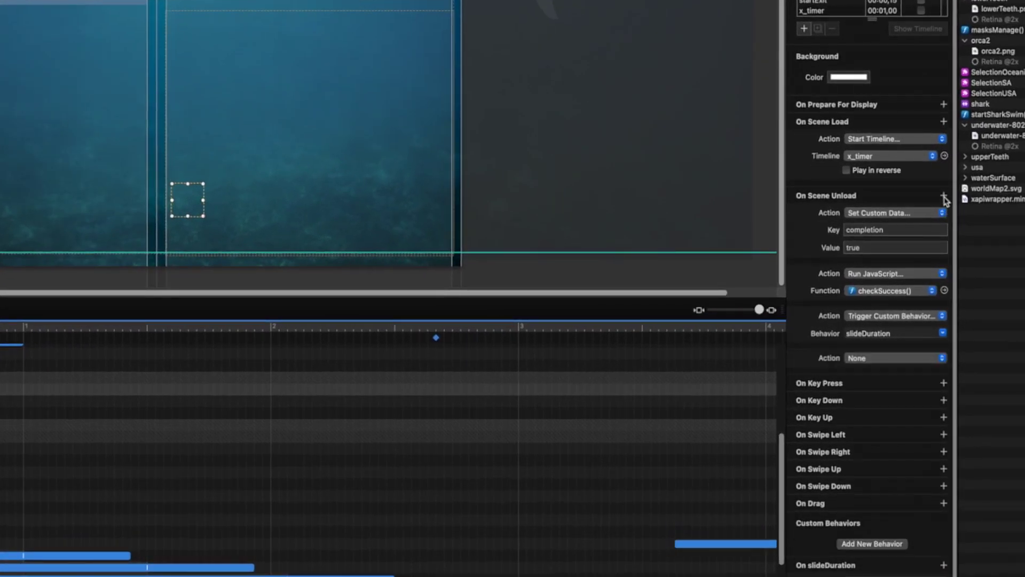
{"action": "left_click", "coordinate": [916, 359]}
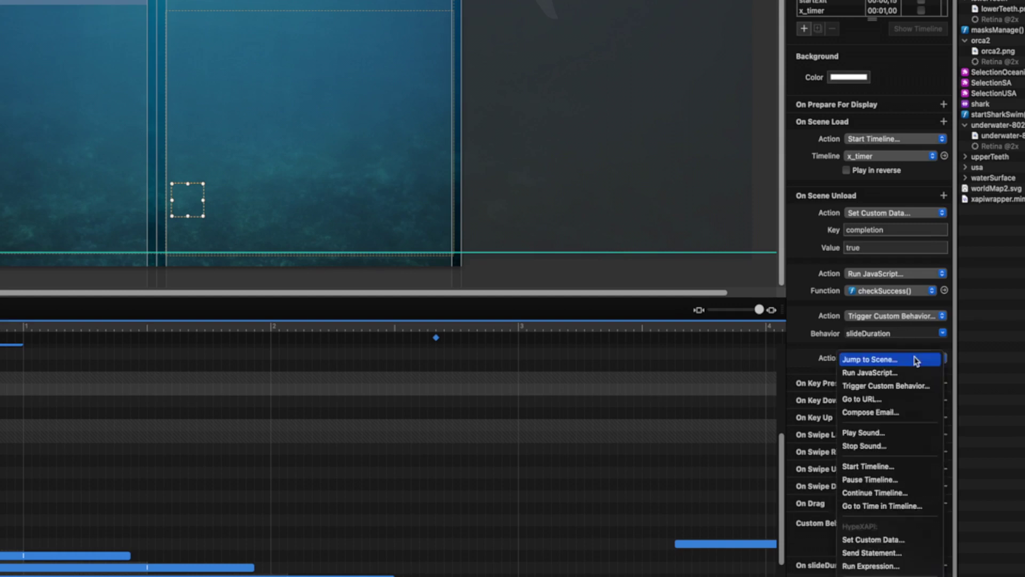
{"action": "left_click", "coordinate": [913, 386]}
{"action": "left_click", "coordinate": [907, 392]}
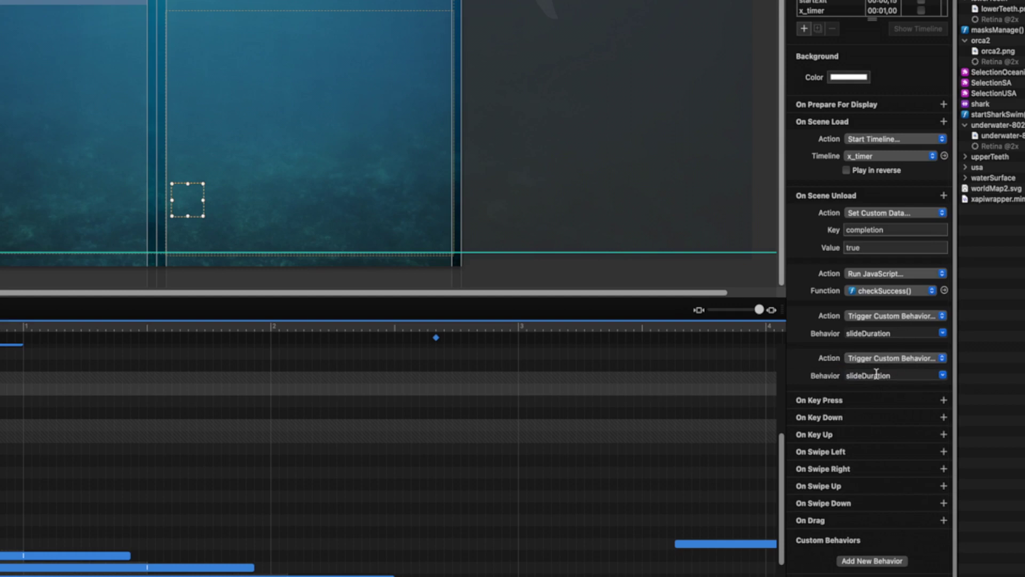
Change the earlier slideDuration trigger to a Run Expression action with "scaledValue = rawValue/30"
{"action": "left_click", "coordinate": [893, 316]}
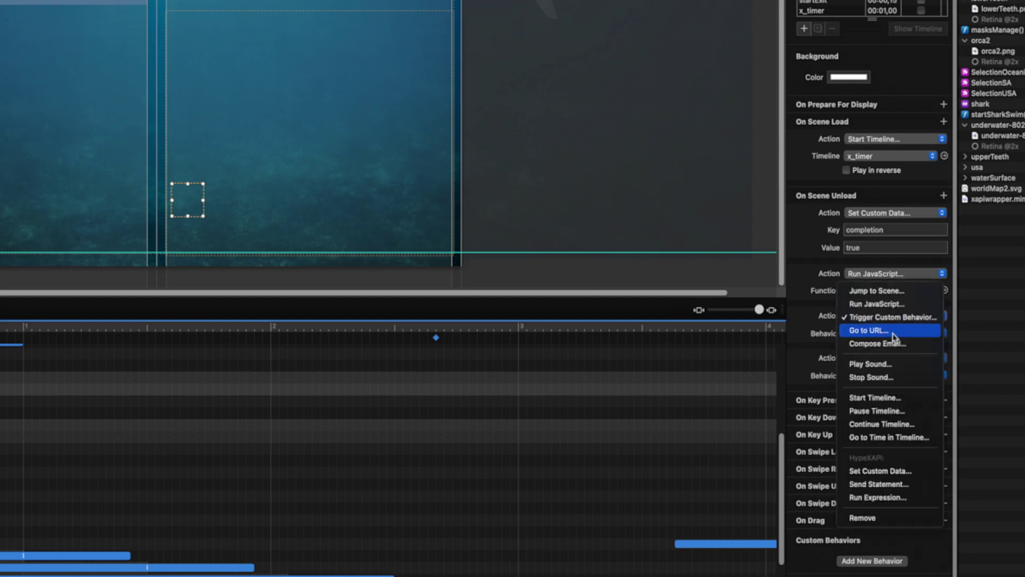
{"action": "left_click", "coordinate": [892, 497]}
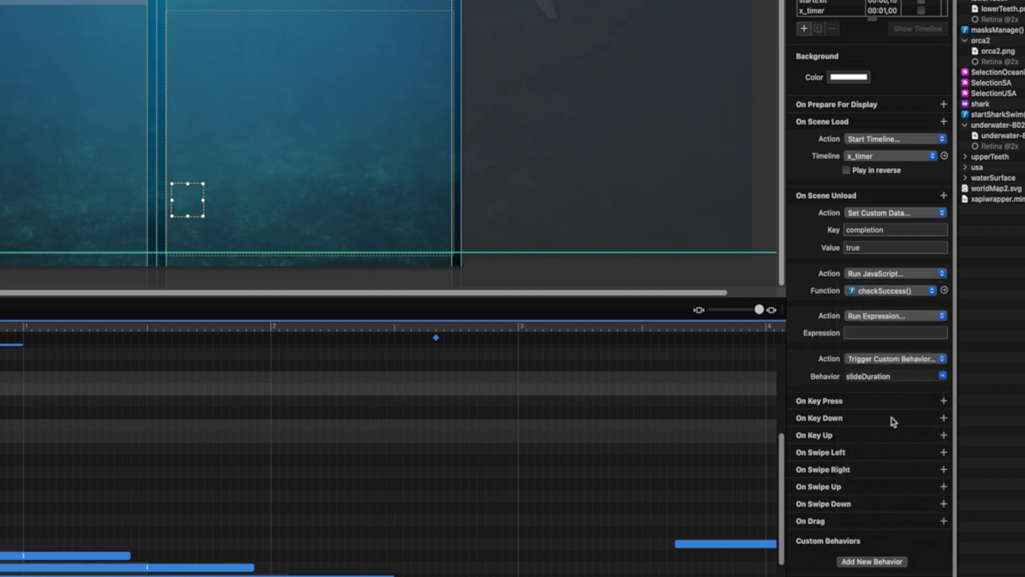
{"action": "left_click", "coordinate": [877, 332]}
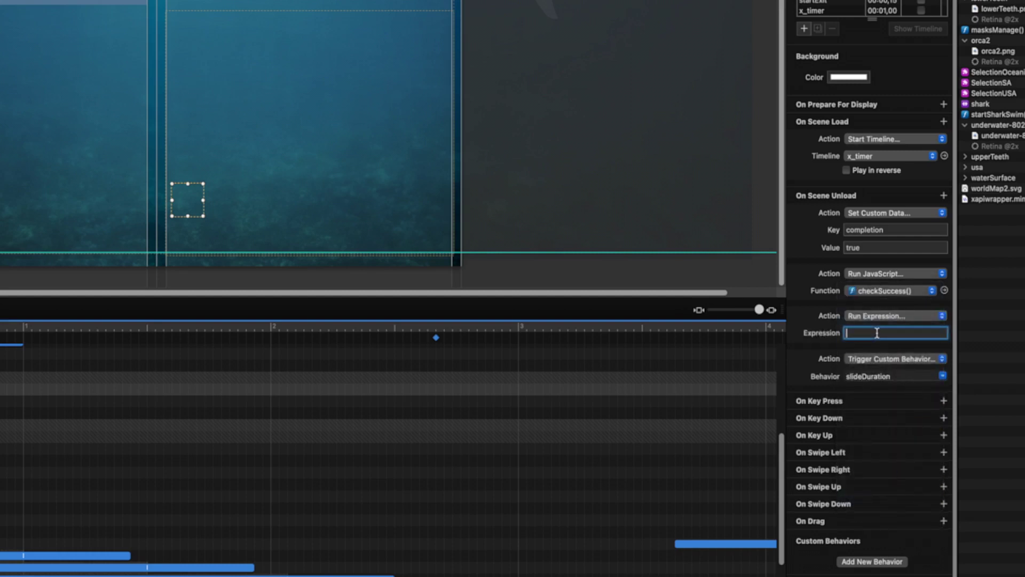
{"action": "type", "text": "scaledValue = rawValue/30"}
{"action": "key", "text": "Return"}
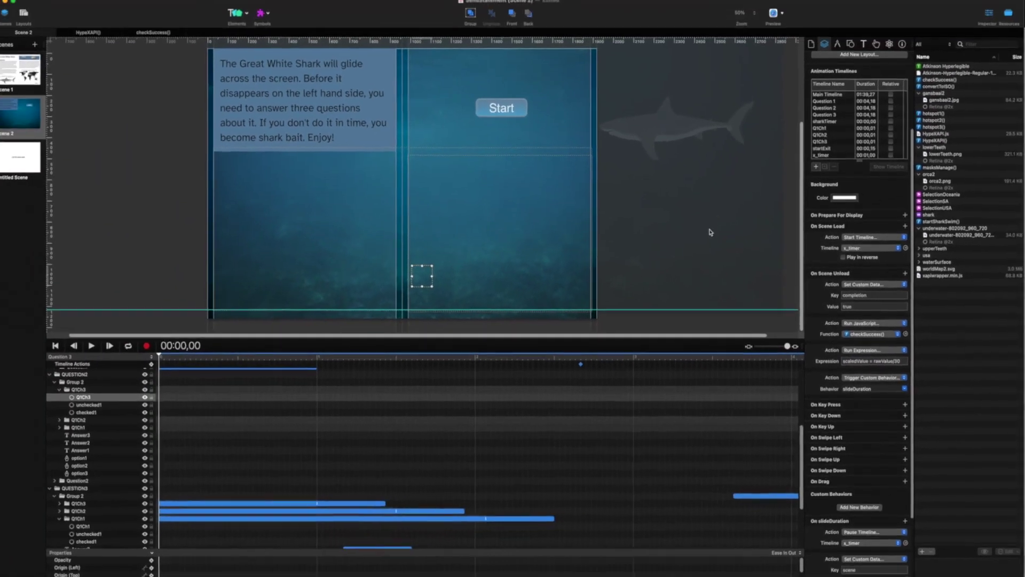
Check the knowledgeCheck1 result attributes and new variables in HypeXAPI() once more, and return to Scene 2
{"action": "left_click", "coordinate": [97, 37]}
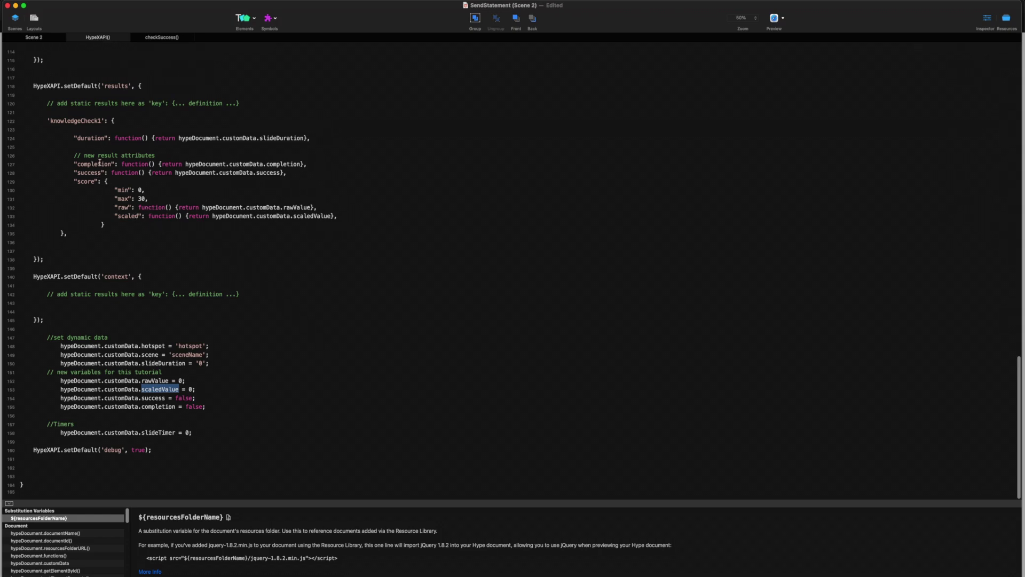
{"action": "left_click", "coordinate": [234, 423]}
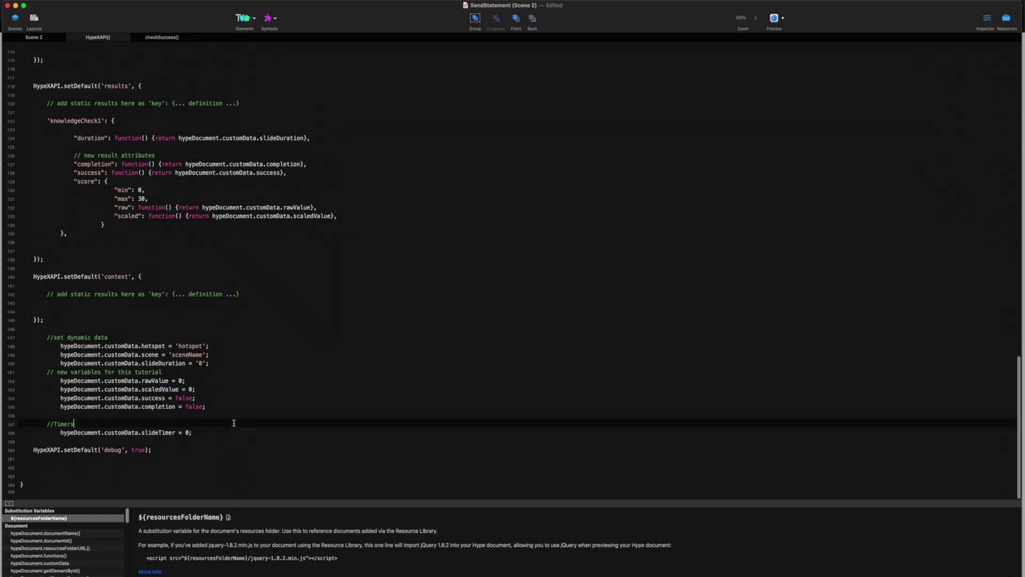
{"action": "left_click", "coordinate": [33, 39]}
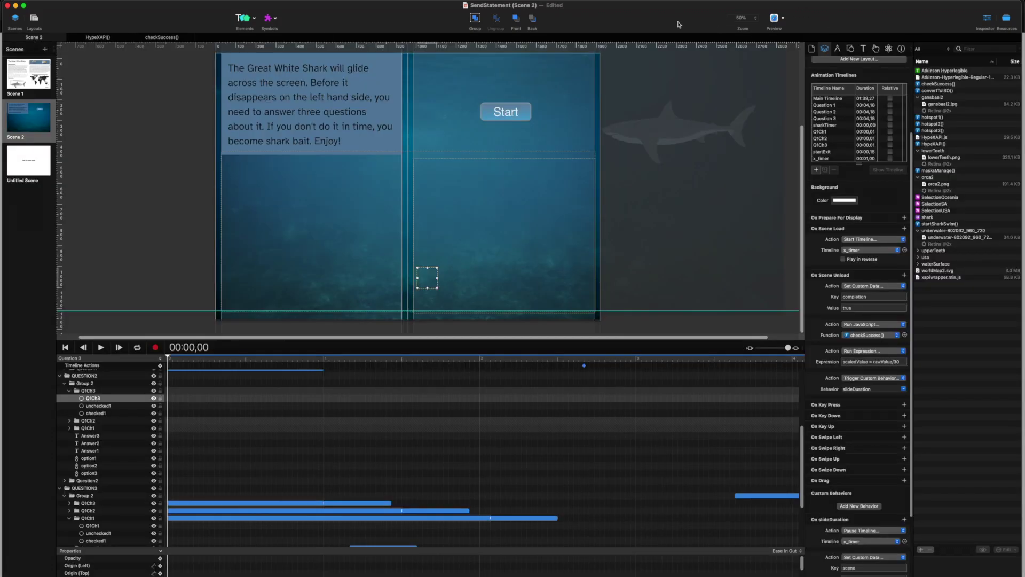
Preview the document in Safari with the Web Inspector console open, and advance from the introduction to the shark quiz
{"action": "left_click", "coordinate": [774, 20]}
{"action": "key", "text": "ctrl+super+i"}
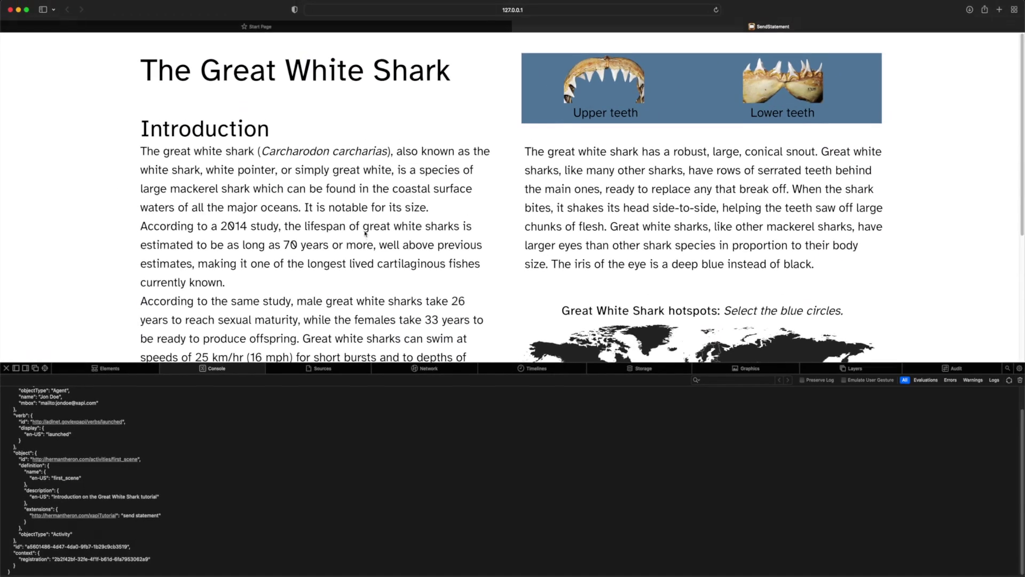
{"action": "scroll", "coordinate": [440, 148], "scroll_direction": "down", "scroll_amount": 5}
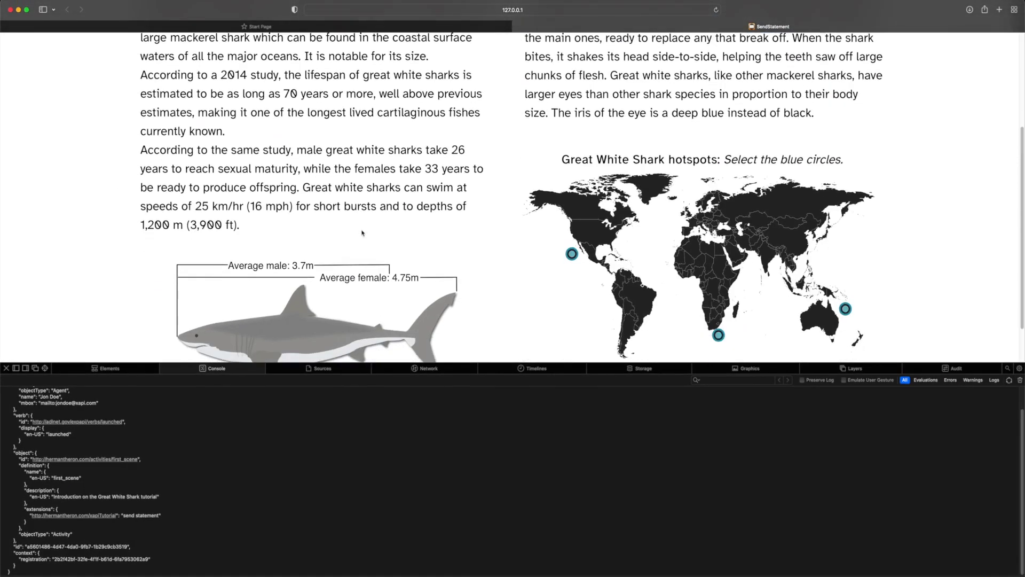
{"action": "scroll", "coordinate": [362, 233], "scroll_direction": "down", "scroll_amount": 3}
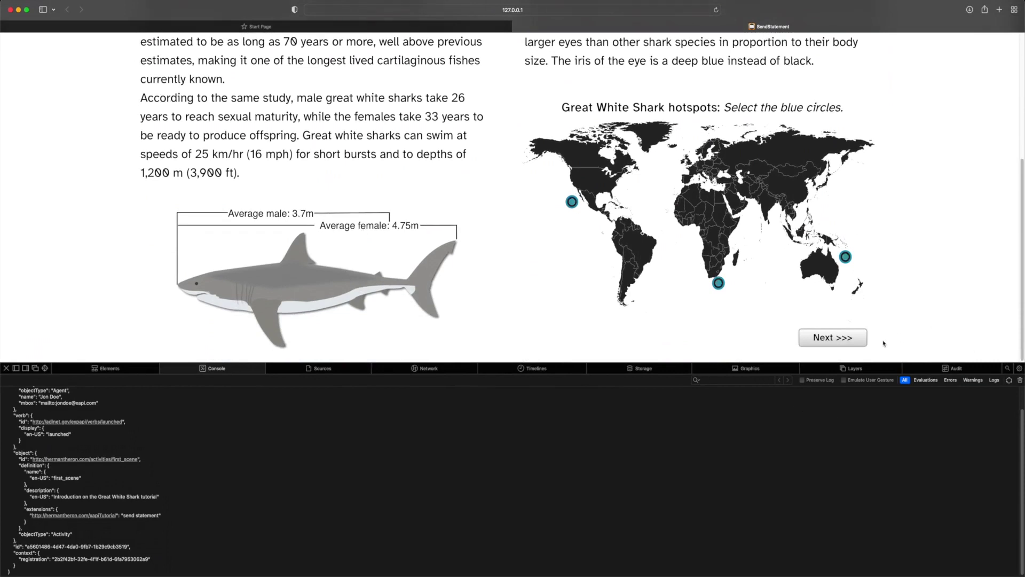
{"action": "left_click", "coordinate": [850, 338]}
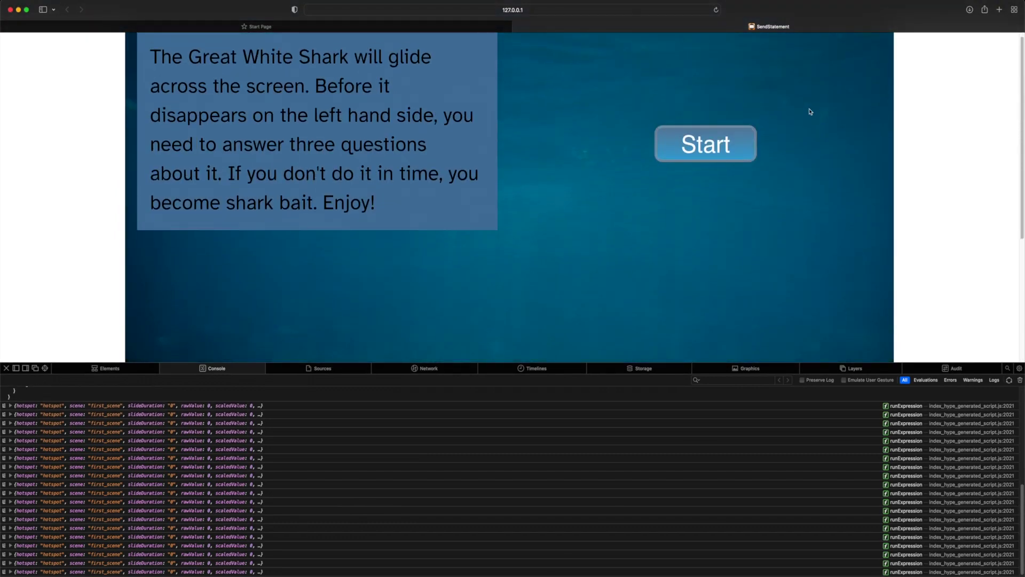
Start the quiz and answer "The liver", "10 years" and "South Africa" to the three questions
{"action": "left_click", "coordinate": [714, 147]}
{"action": "scroll", "coordinate": [517, 270], "scroll_direction": "down", "scroll_amount": 3}
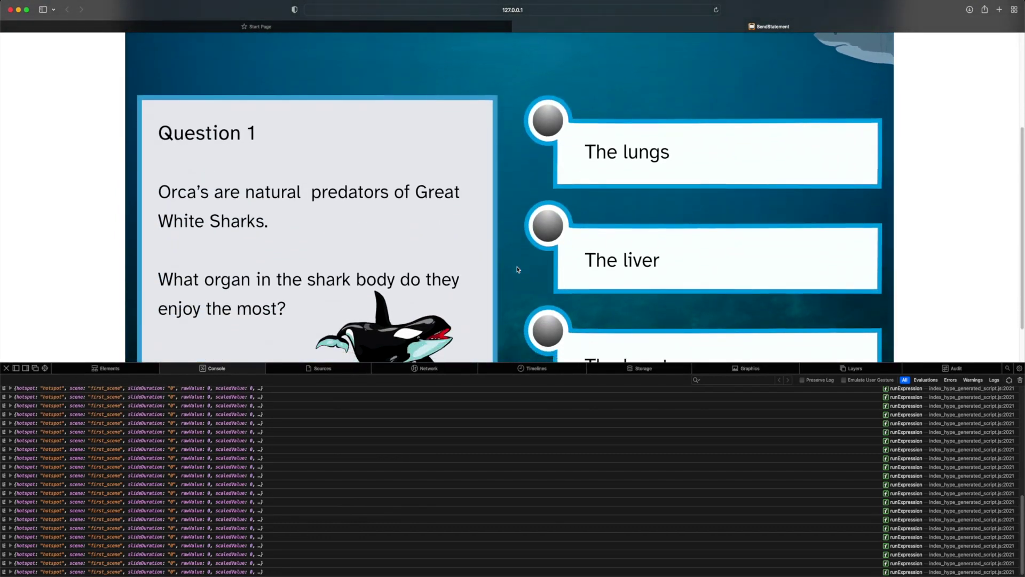
{"action": "left_click", "coordinate": [550, 214]}
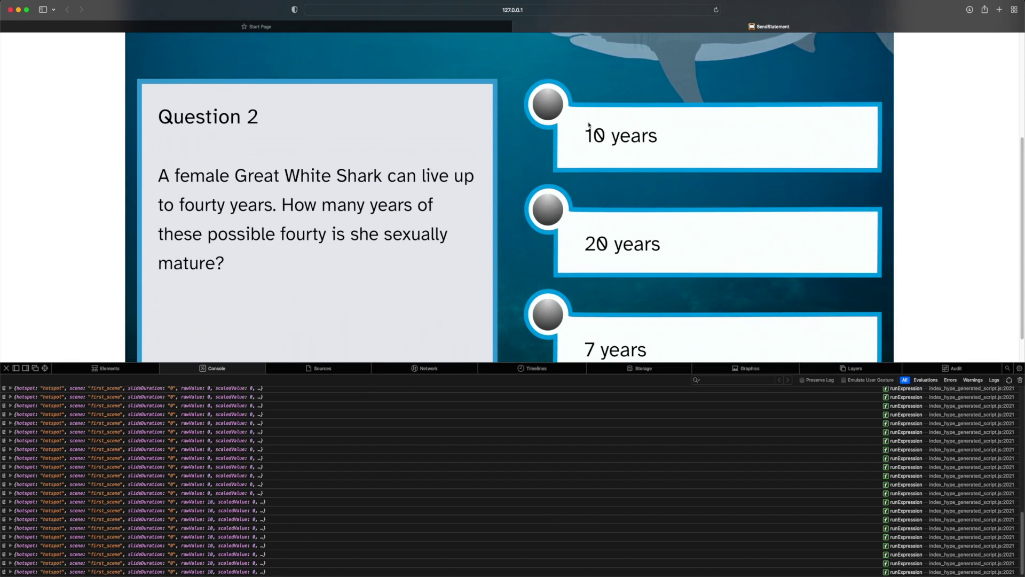
{"action": "left_click", "coordinate": [546, 108]}
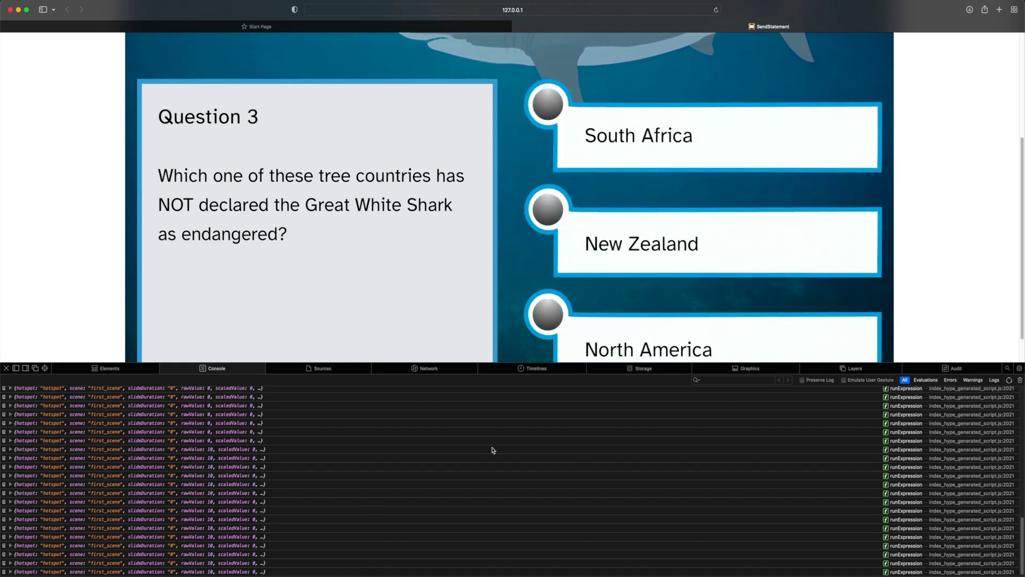
{"action": "left_click", "coordinate": [551, 107]}
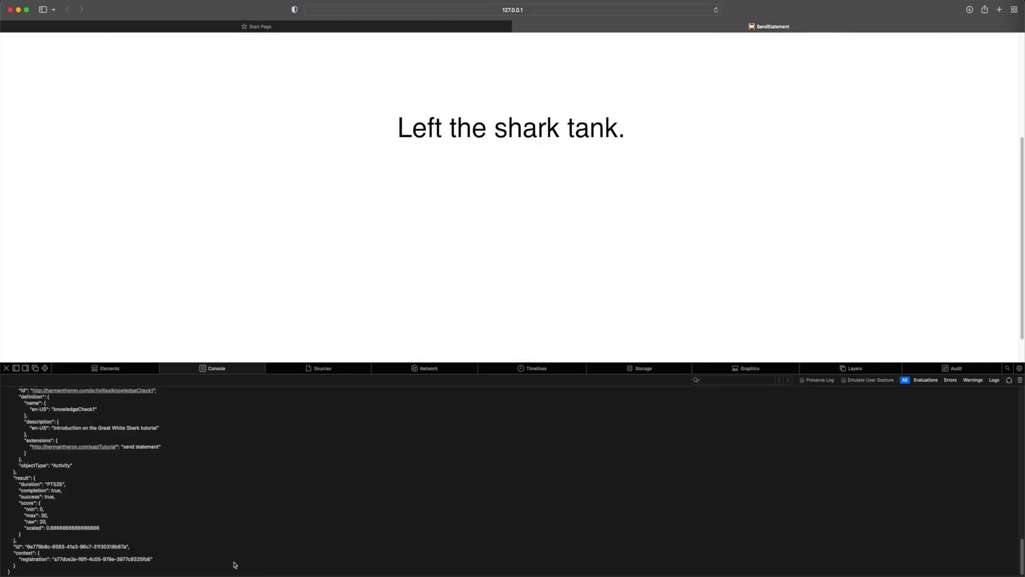
Examine the knowledgeCheck1 statement logged in the console, checking its duration, completion, success and score results
{"action": "scroll", "coordinate": [329, 460], "scroll_direction": "up", "scroll_amount": 2}
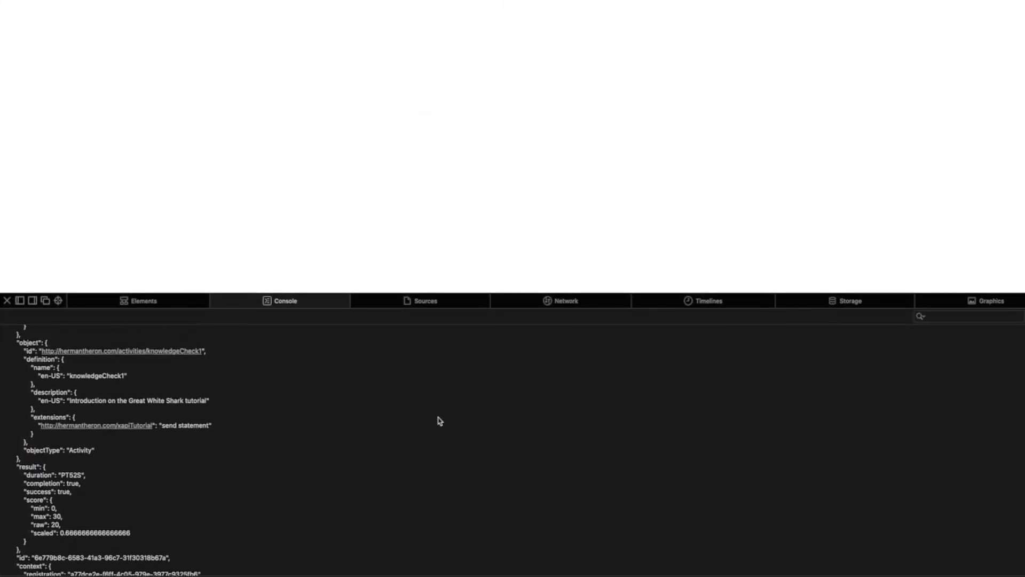
{"action": "scroll", "coordinate": [440, 422], "scroll_direction": "up", "scroll_amount": 4}
{"action": "scroll", "coordinate": [439, 421], "scroll_direction": "down", "scroll_amount": 1}
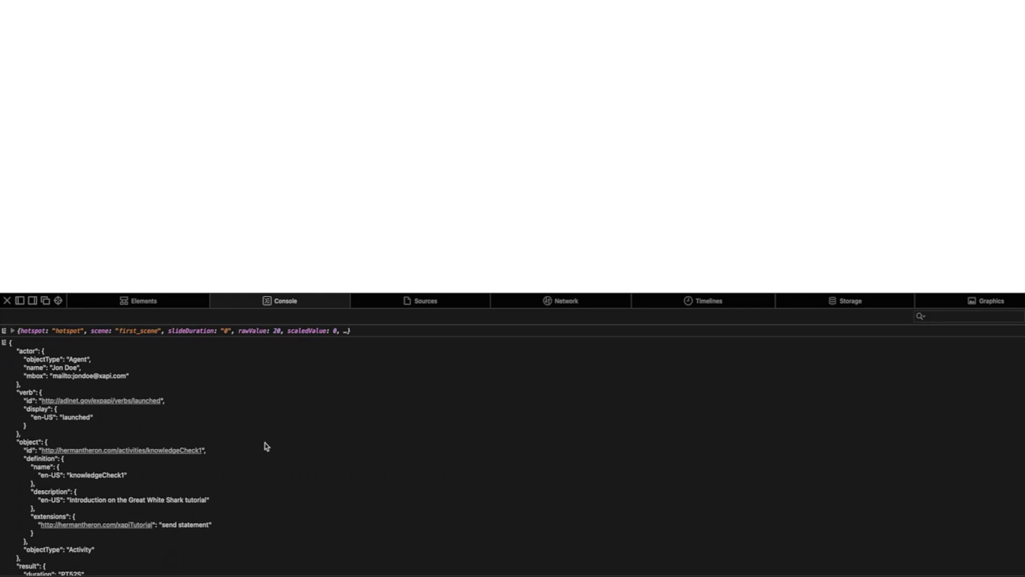
{"action": "scroll", "coordinate": [267, 448], "scroll_direction": "down", "scroll_amount": 3}
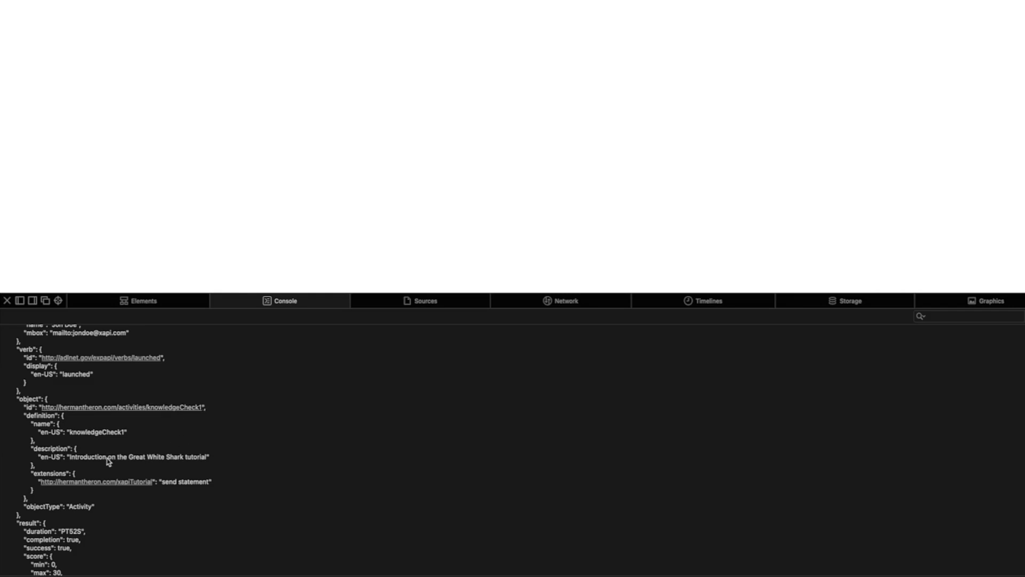
{"action": "scroll", "coordinate": [273, 448], "scroll_direction": "down", "scroll_amount": 3}
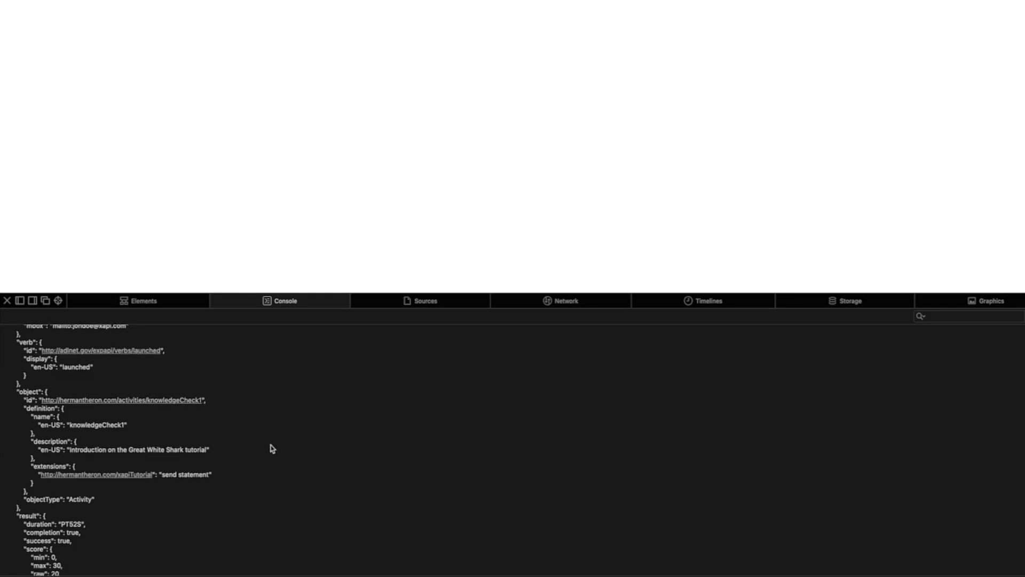
{"action": "scroll", "coordinate": [273, 448], "scroll_direction": "down", "scroll_amount": 1}
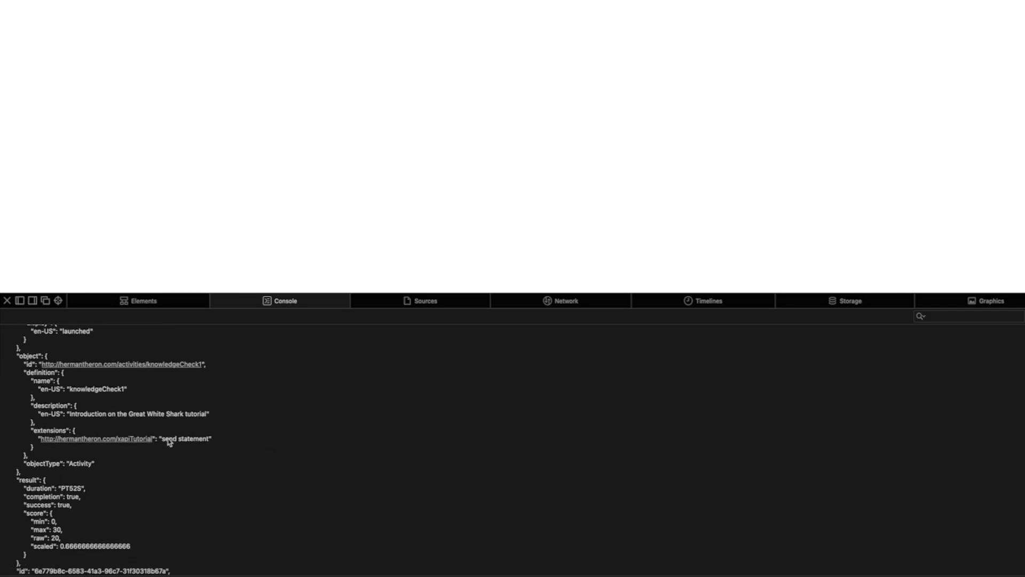
{"action": "scroll", "coordinate": [236, 445], "scroll_direction": "down", "scroll_amount": 3}
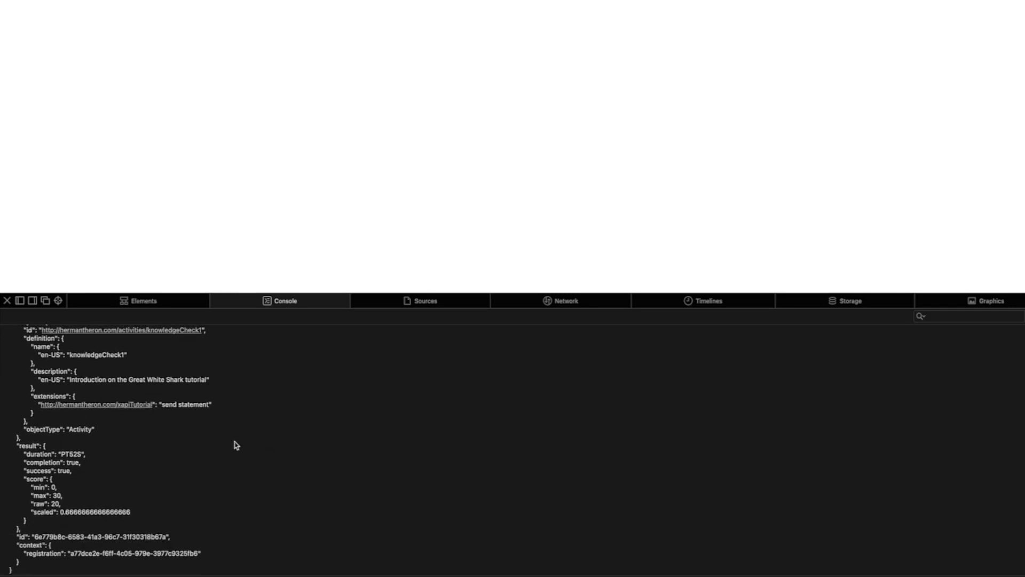